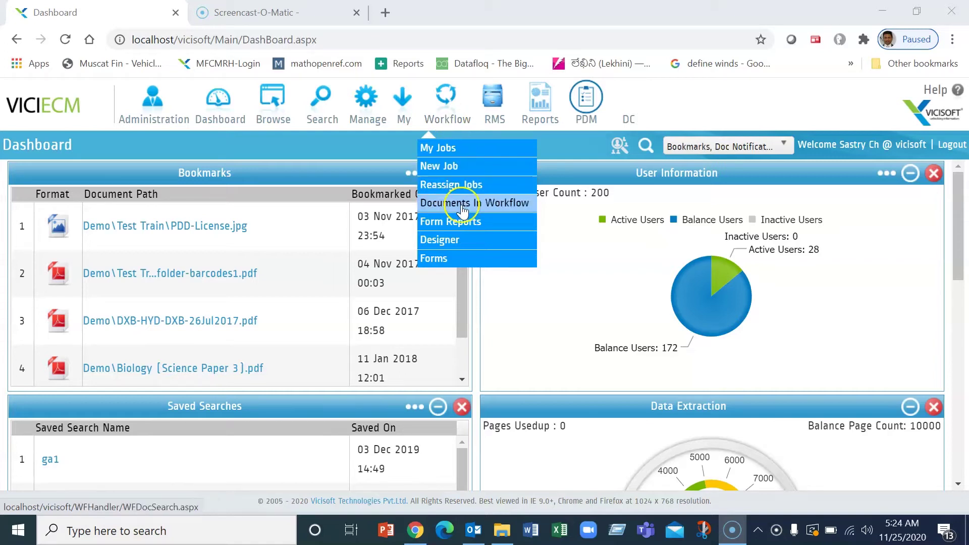
Step: Open the Fixed Doc Workflow diagram in the workflow designer and add a user node and a group node to it
left_click(462, 241)
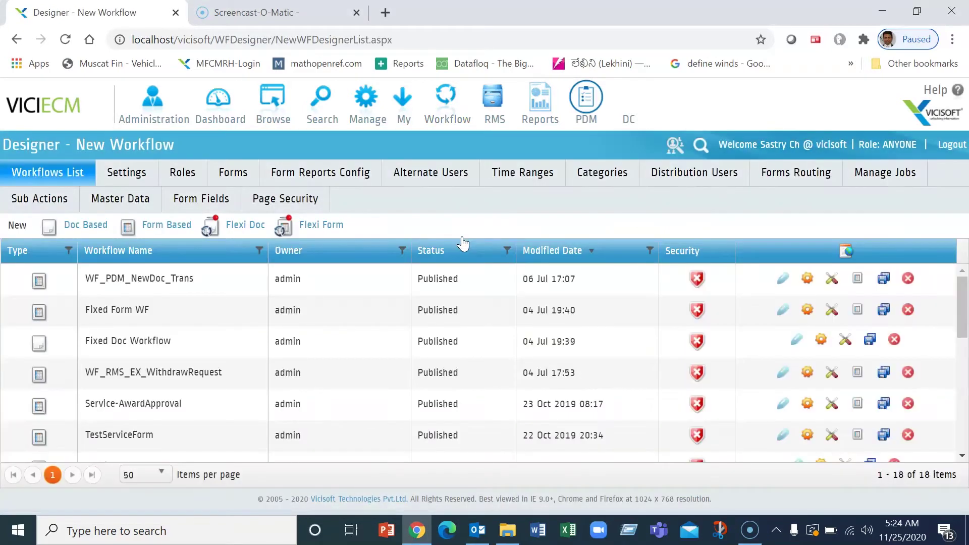
left_click(821, 340)
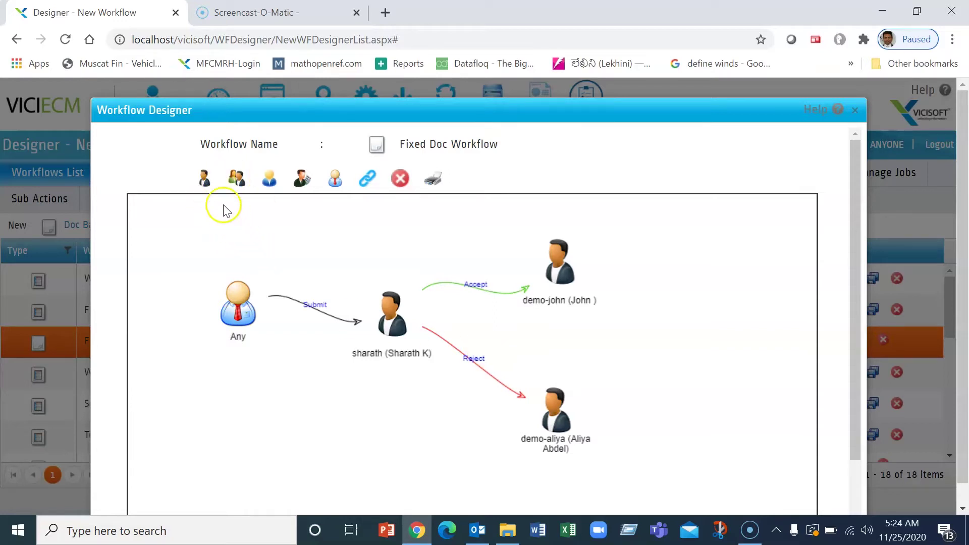
left_click(205, 185)
left_click_drag(351, 246, 386, 439)
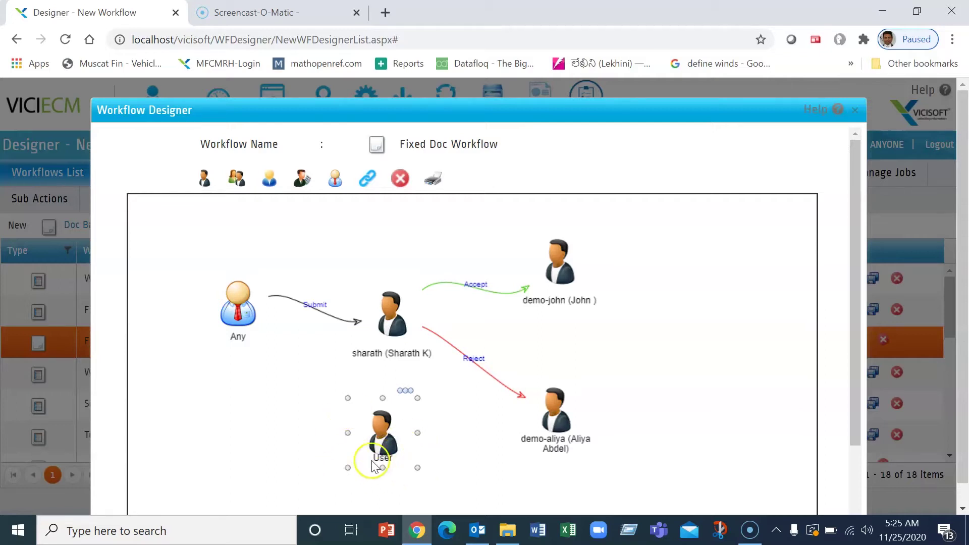
left_click(239, 182)
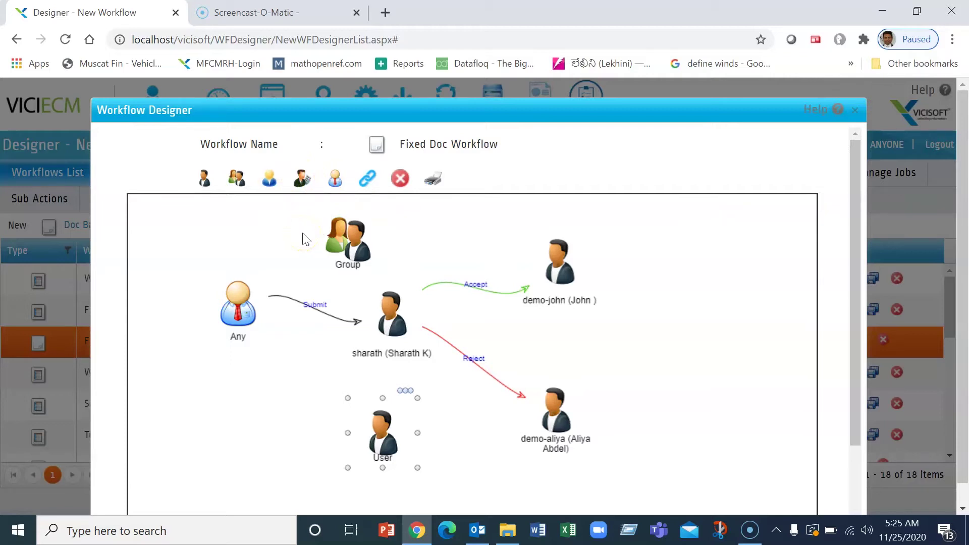
Step: Review the attributes of the reviewer node that receives the submitted document, and close the designer without saving
left_click(389, 312)
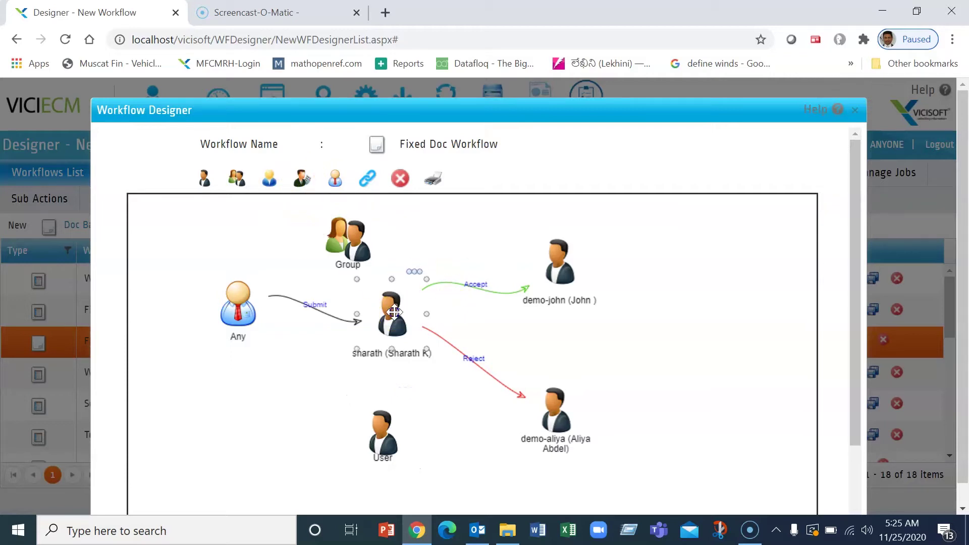
left_click(413, 273)
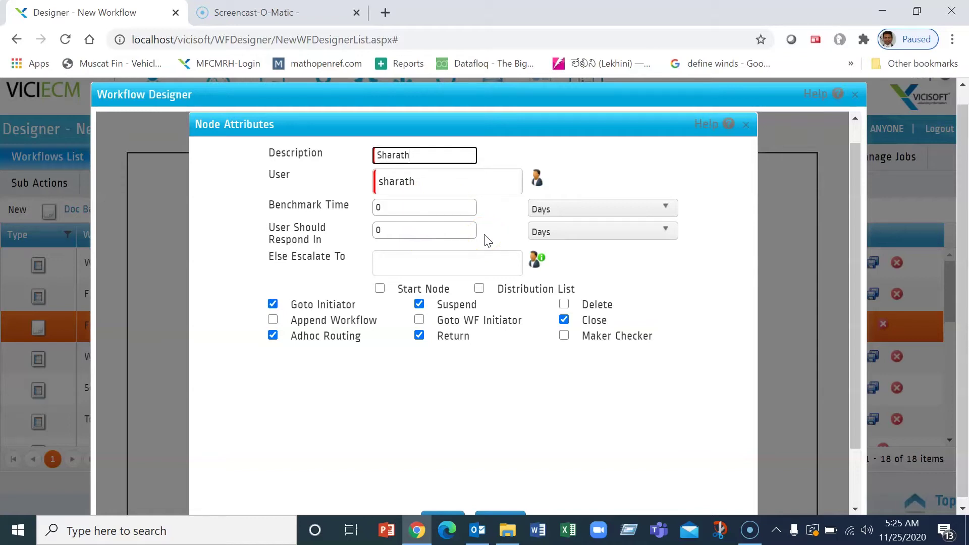
left_click(449, 243)
left_click(746, 125)
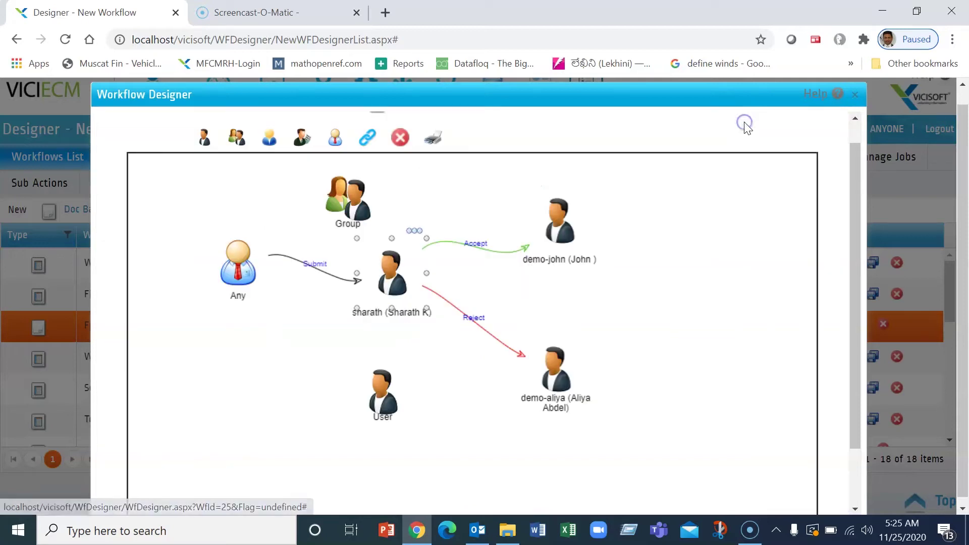
left_click(857, 97)
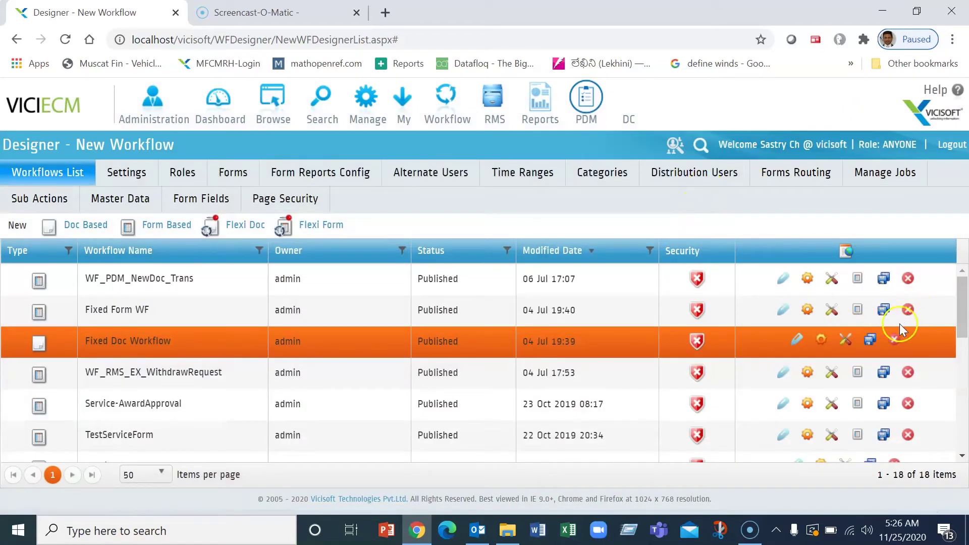
Step: Preview the form attached to Fixed Form WF, view its supplier name options, and close the preview
left_click(859, 308)
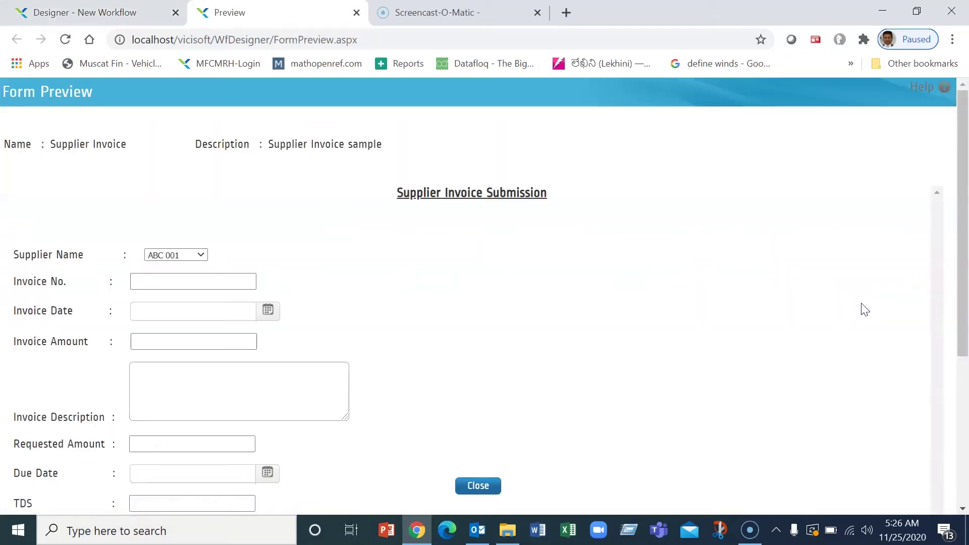
left_click(201, 255)
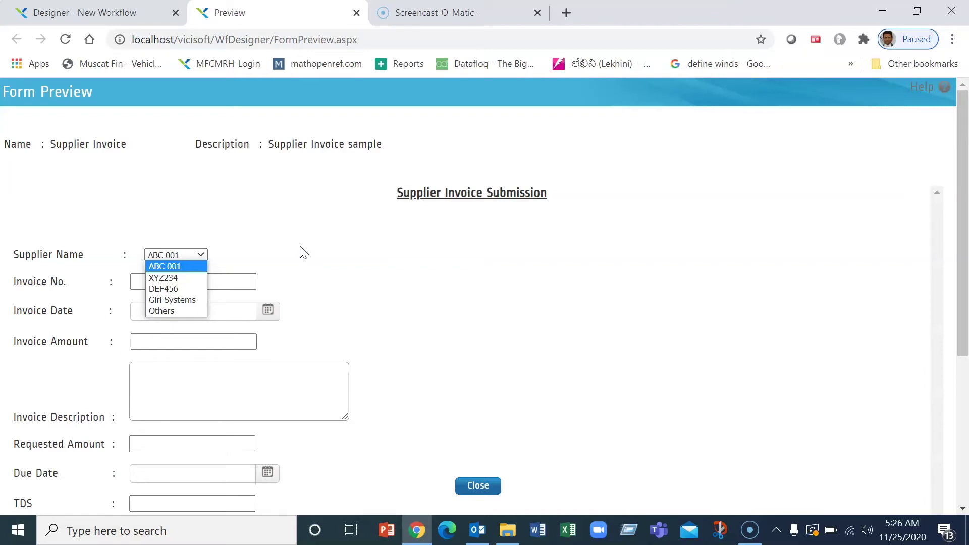
left_click(478, 486)
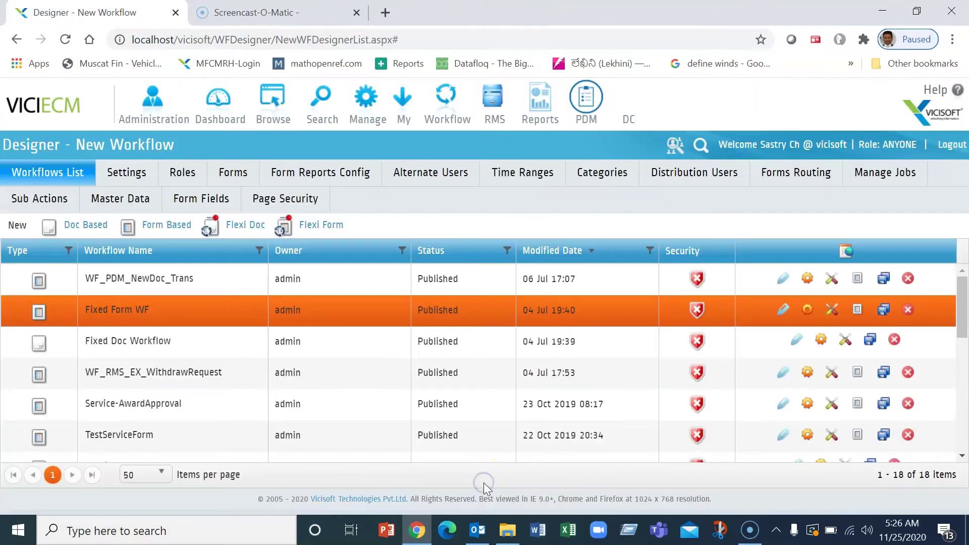
Step: Start a new job from Fixed Doc Workflow and name it sample-docflow1
mouse_move(446, 121)
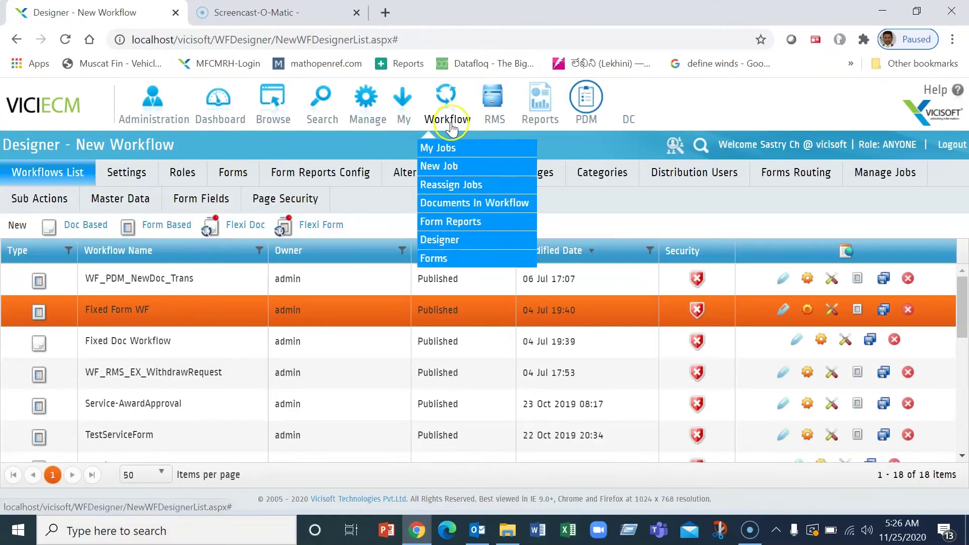
left_click(447, 174)
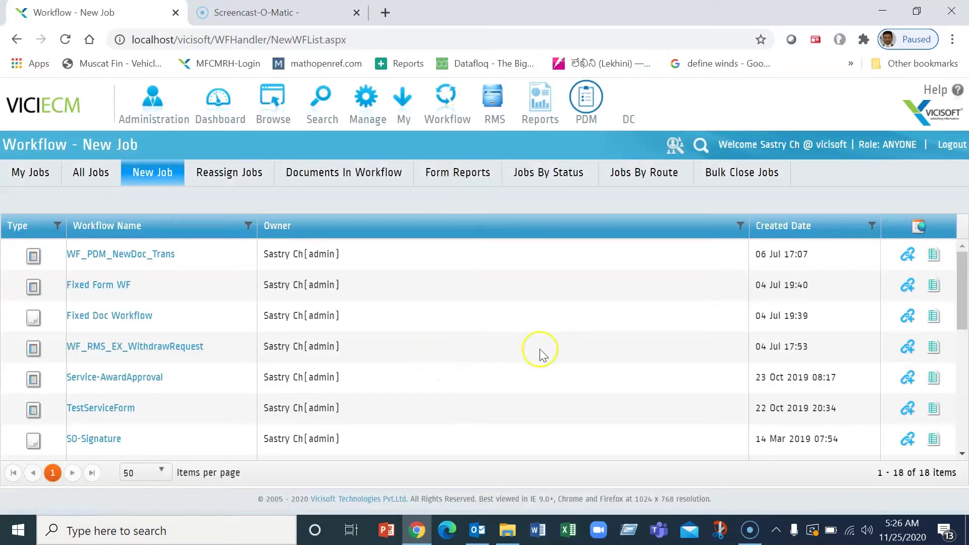
left_click(906, 316)
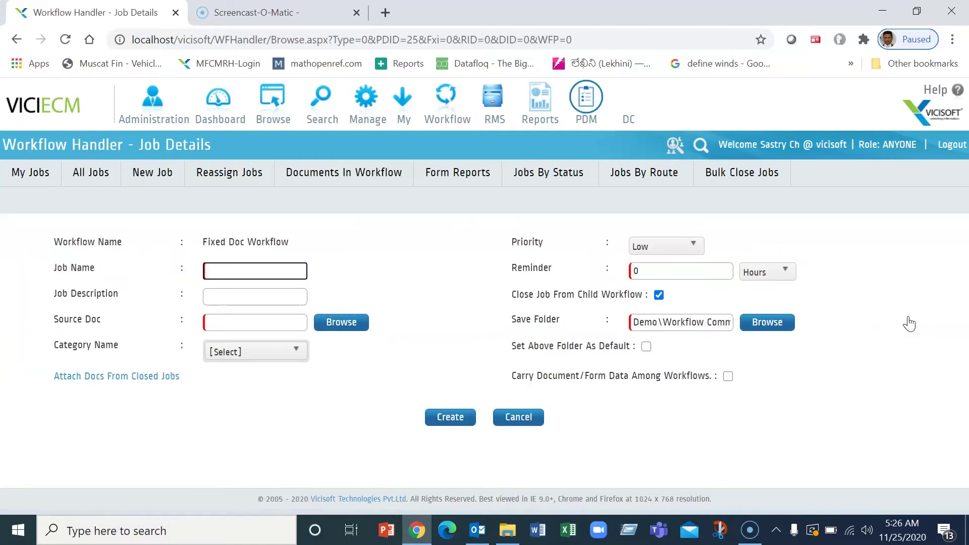
type("sample-docflow1")
left_click(406, 328)
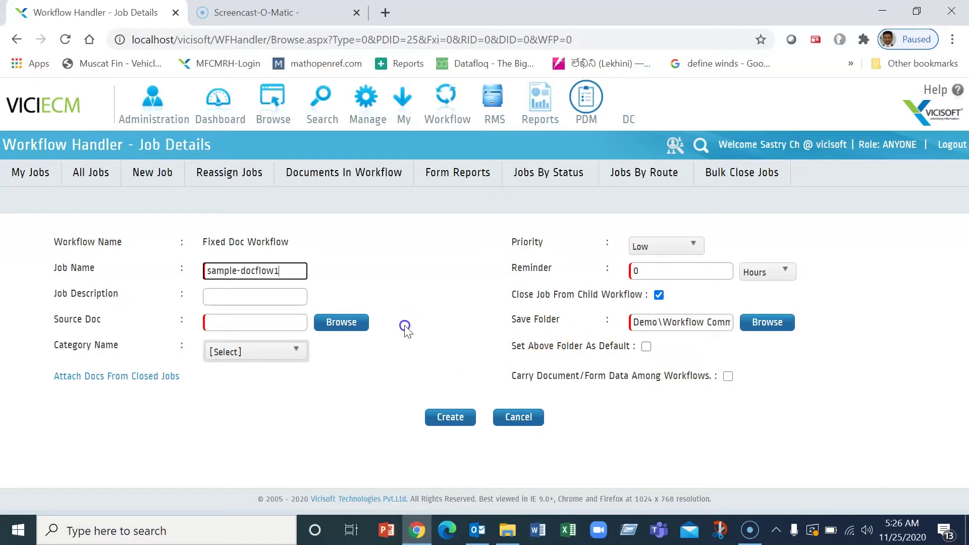
Step: Choose HDFC MF Year Book 2020.pdf from the Demo cabinet as the source document and create the job
left_click(358, 324)
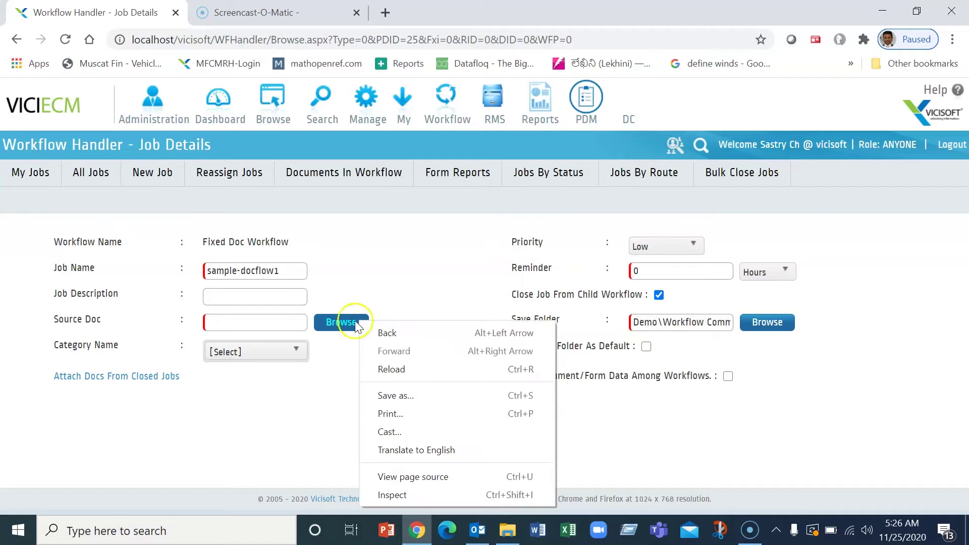
left_click(339, 325)
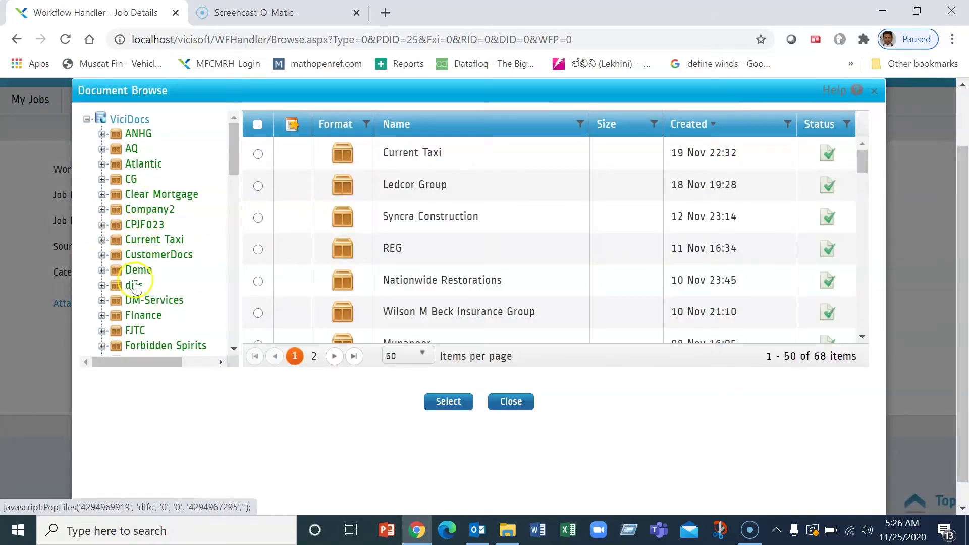
left_click(138, 273)
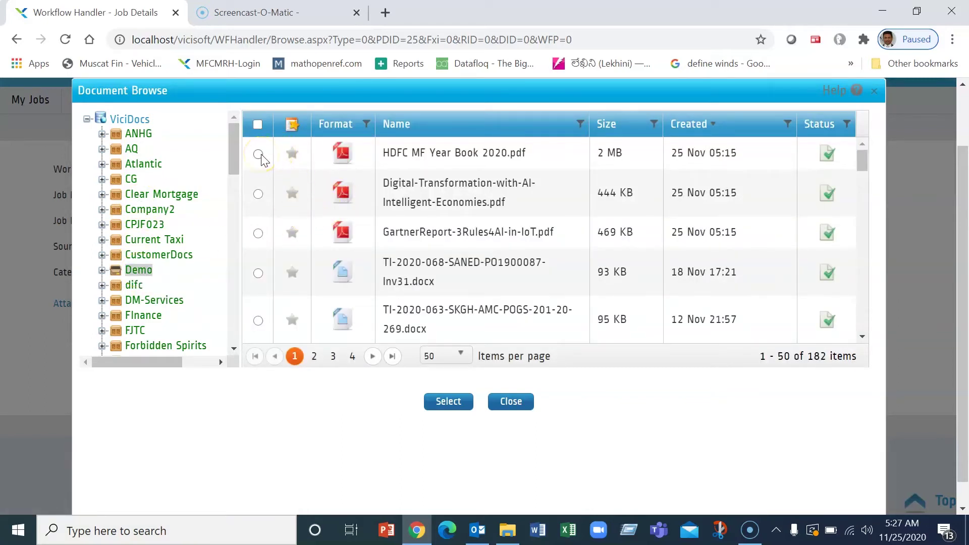
left_click(259, 155)
left_click(457, 402)
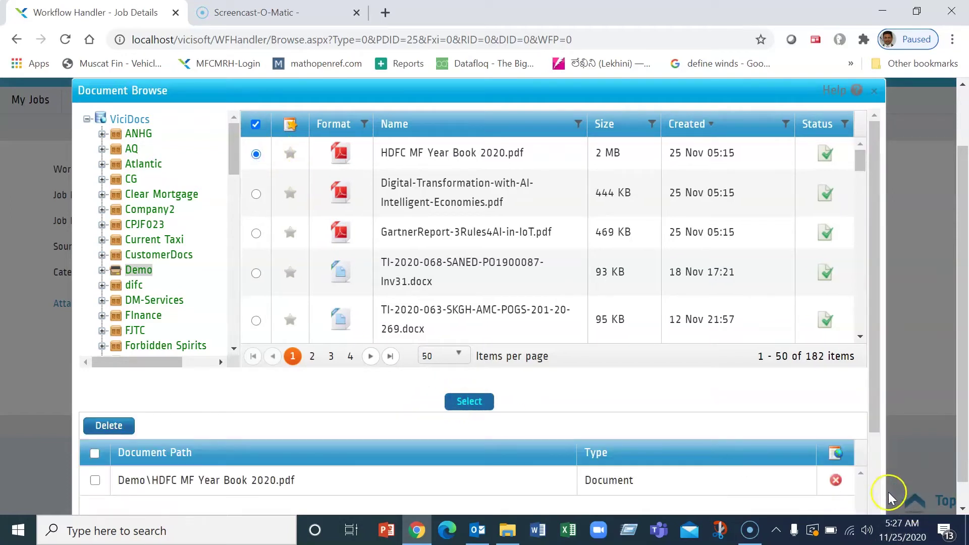
left_click(877, 494)
left_click(441, 512)
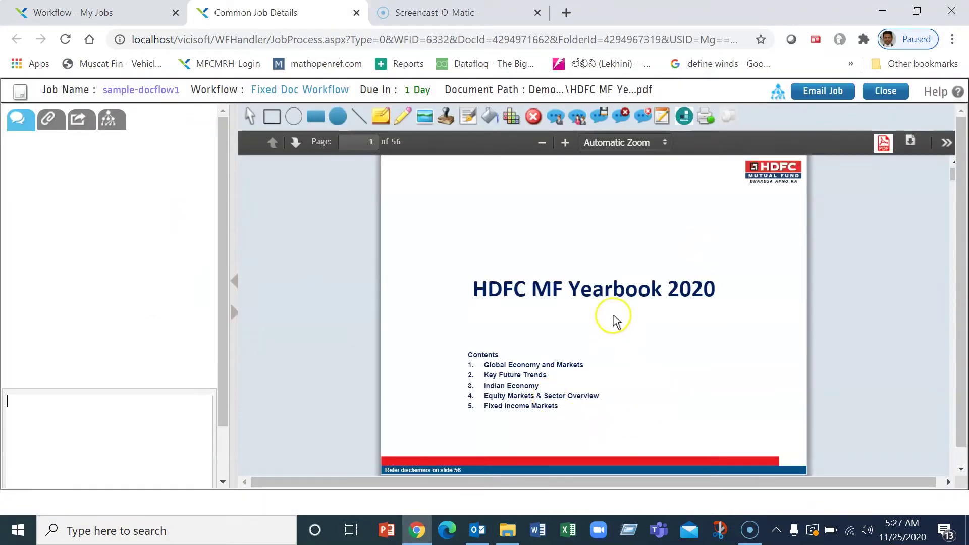
Step: Highlight the Global growth and United States text block on page 3 of the document
left_click(296, 143)
left_click(296, 143)
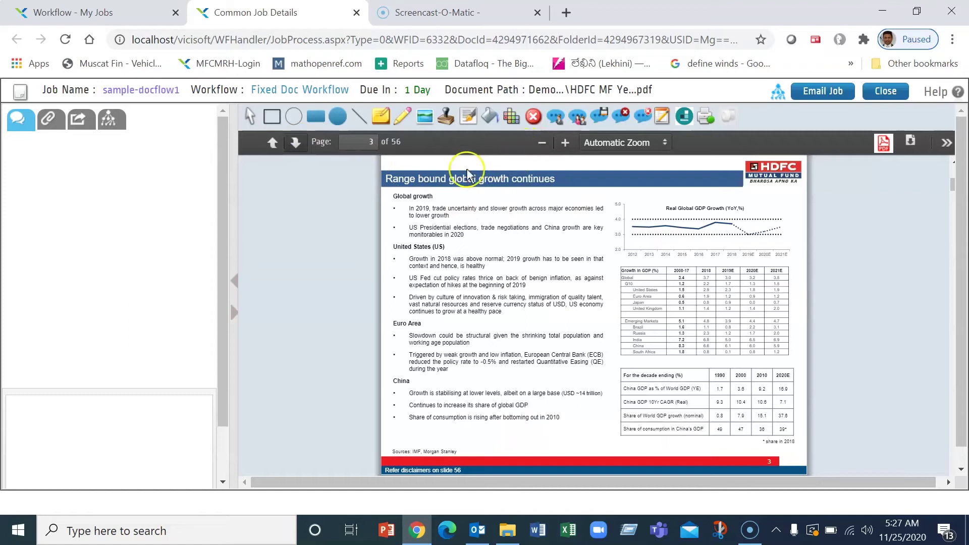
left_click(401, 118)
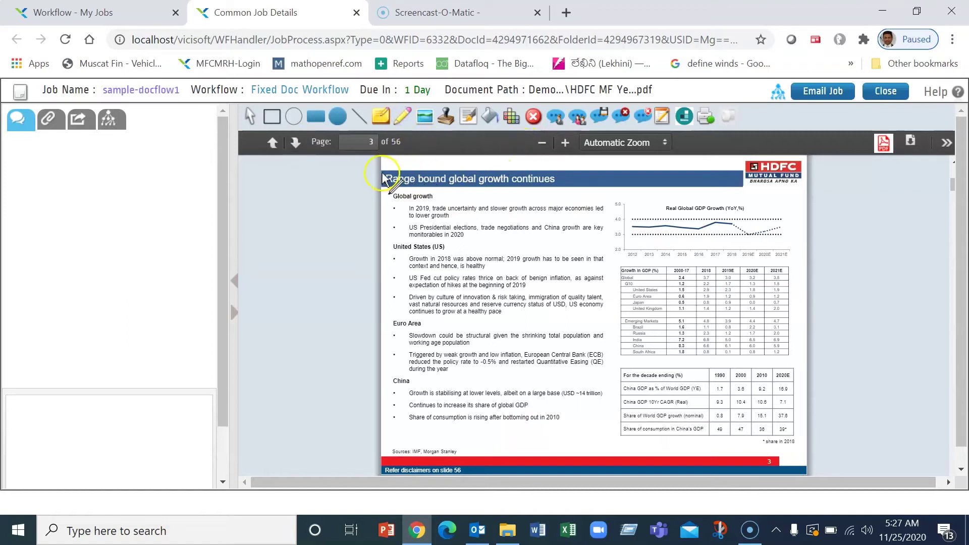
left_click(389, 190)
mouse_move(415, 216)
left_mouse_down()
mouse_move(599, 316)
mouse_move(622, 317)
mouse_move(608, 317)
left_mouse_up()
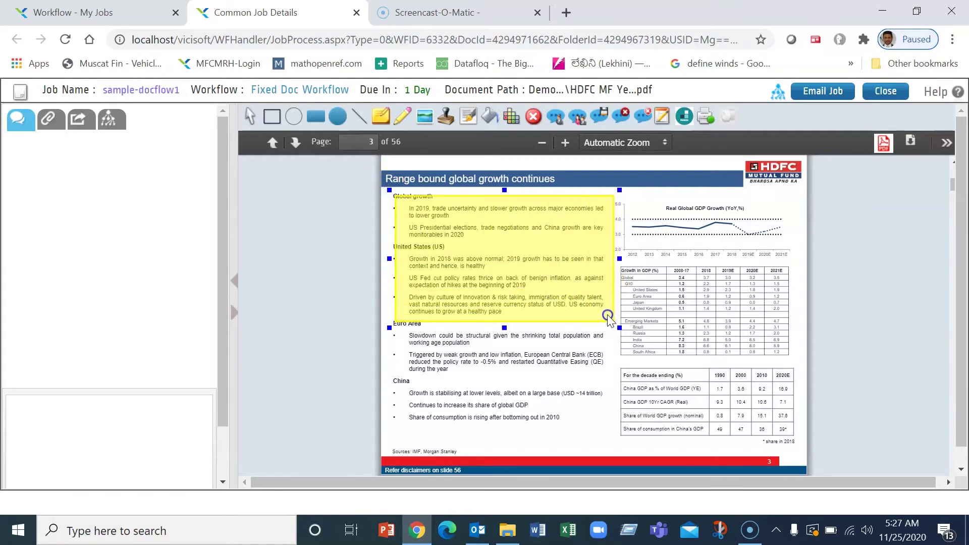
Step: Add a sticky note reading "This data is useful" near the bottom of page 3 and save the annotations
left_click(381, 115)
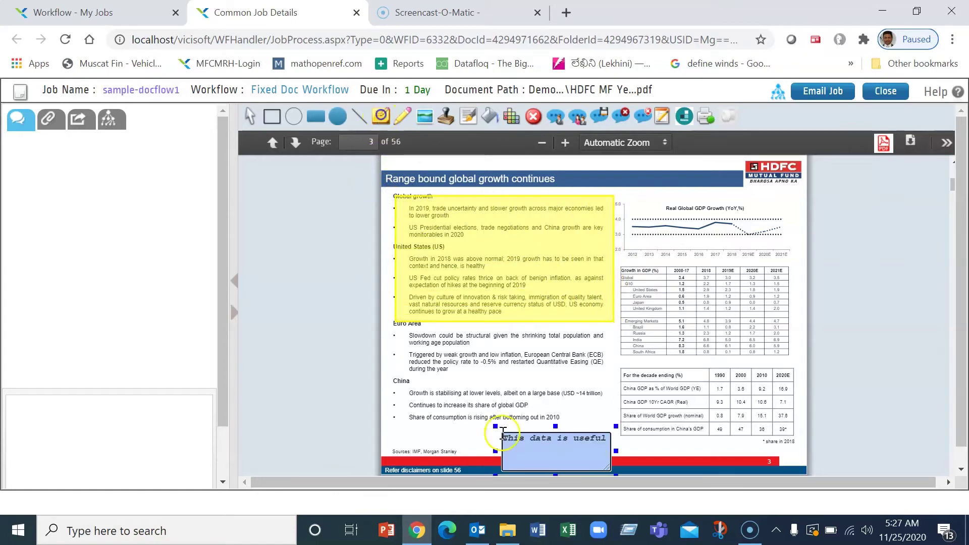
left_click(469, 415)
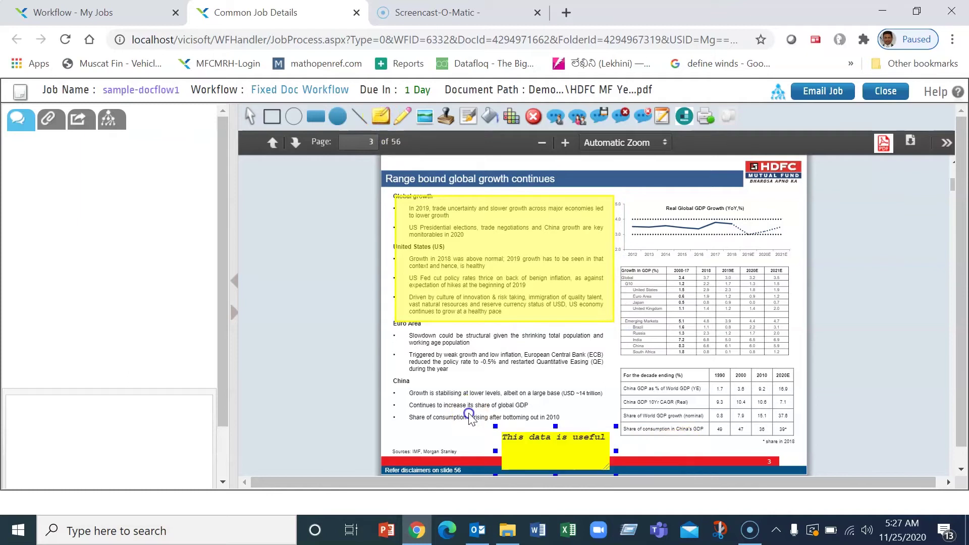
left_click(605, 117)
left_click(620, 123)
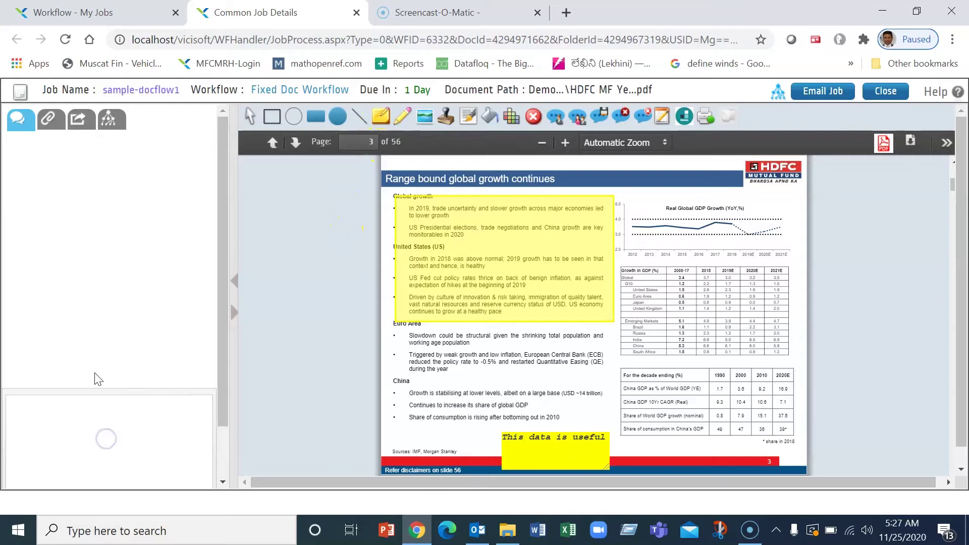
Step: Post the job comment "Please review this and give your comments"
type("P")
type("lease review this and give your comments")
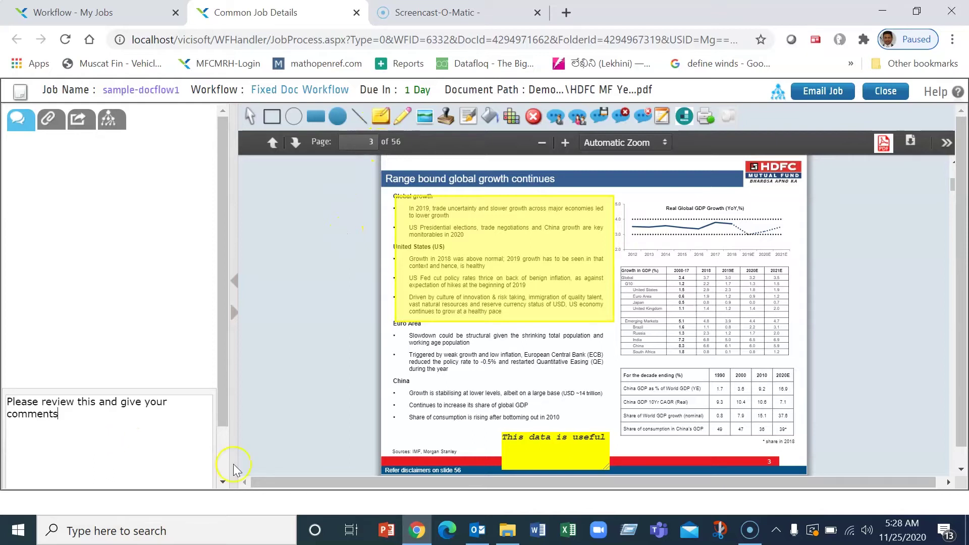
left_click(220, 472)
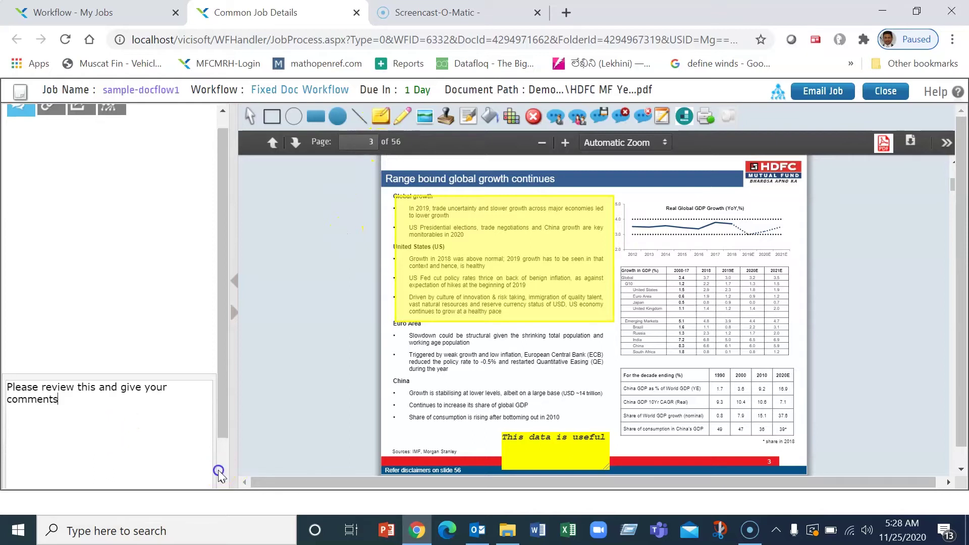
left_click(85, 479)
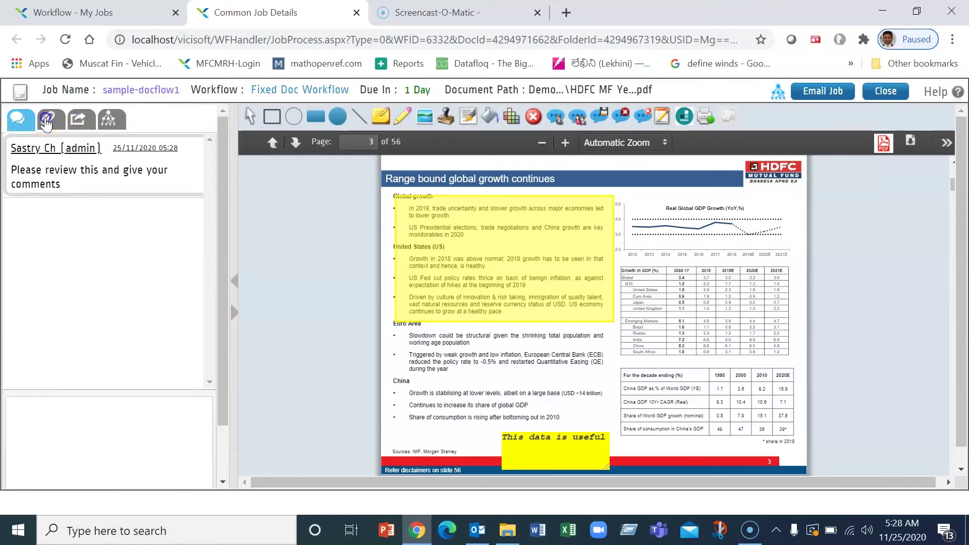
Step: Attach GartnerReport-3Rules4AI-in-IoT.pdf and Digital-Transformation-with-AI-Intelligent-Economies.pdf from the Demo cabinet to the job
left_click(45, 122)
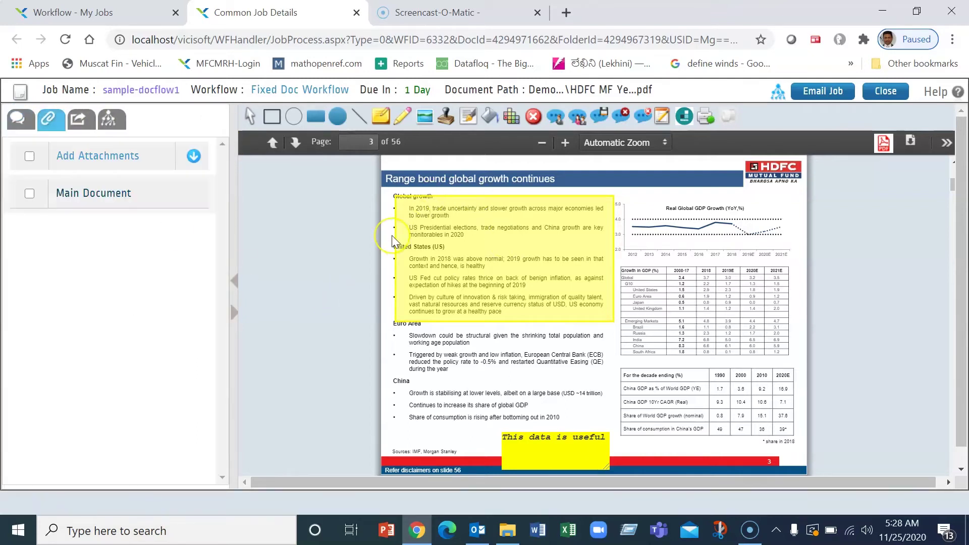
left_click(244, 117)
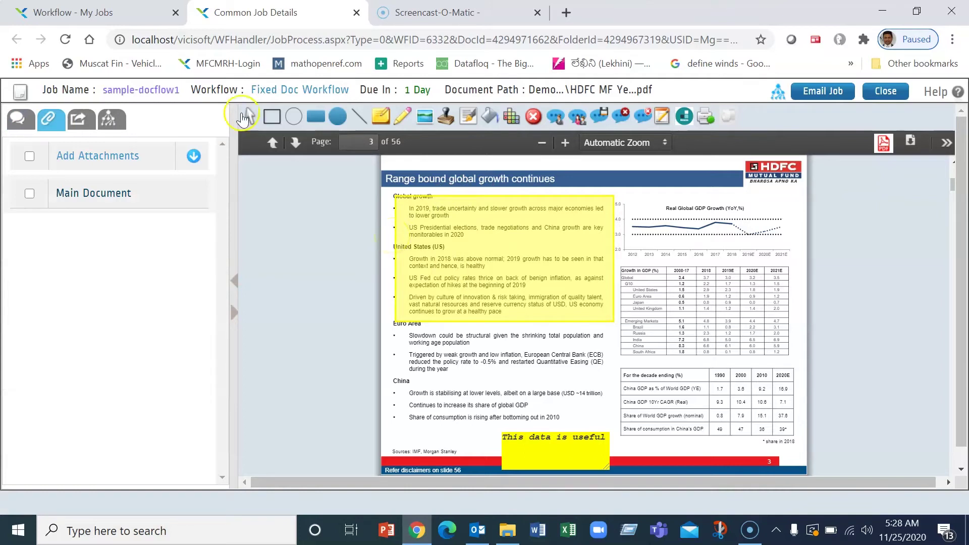
left_click(104, 157)
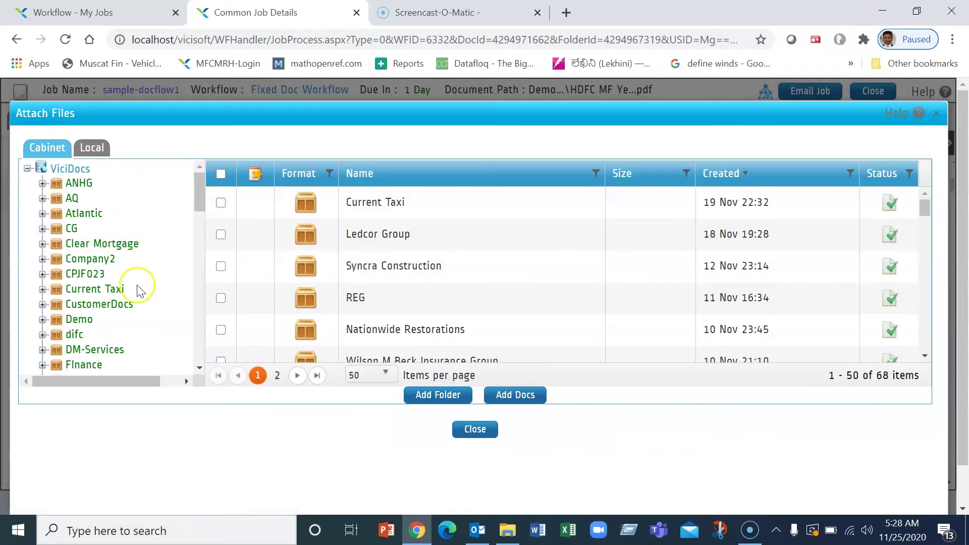
left_click(87, 325)
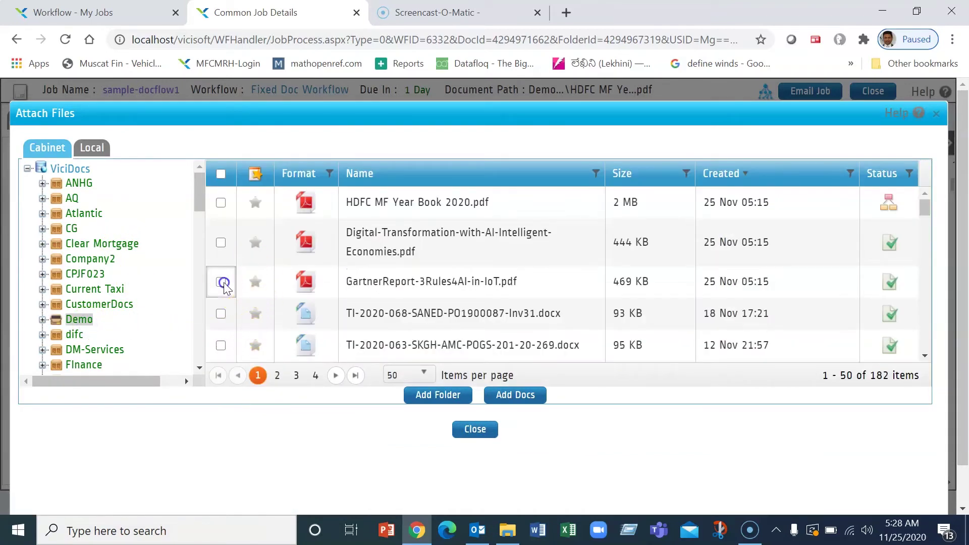
left_click(222, 243)
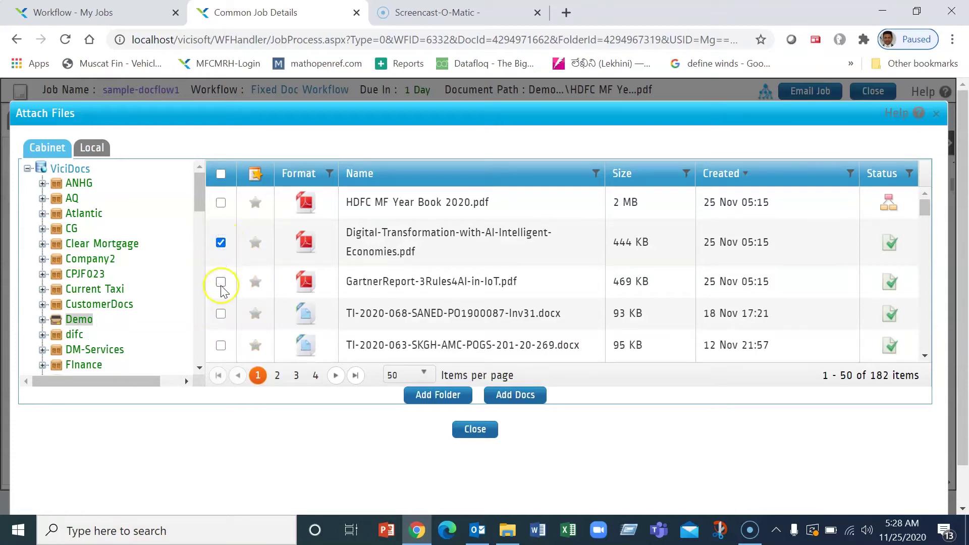
left_click(509, 394)
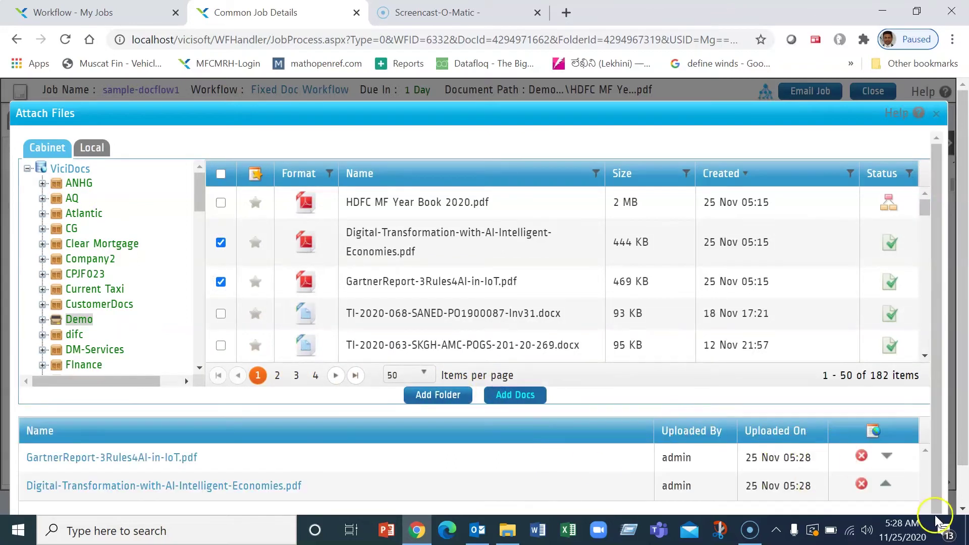
Step: Close the Attach Files dialog and view the Gartner and Digital-Transformation attachments, ending on the main document
left_click(959, 494)
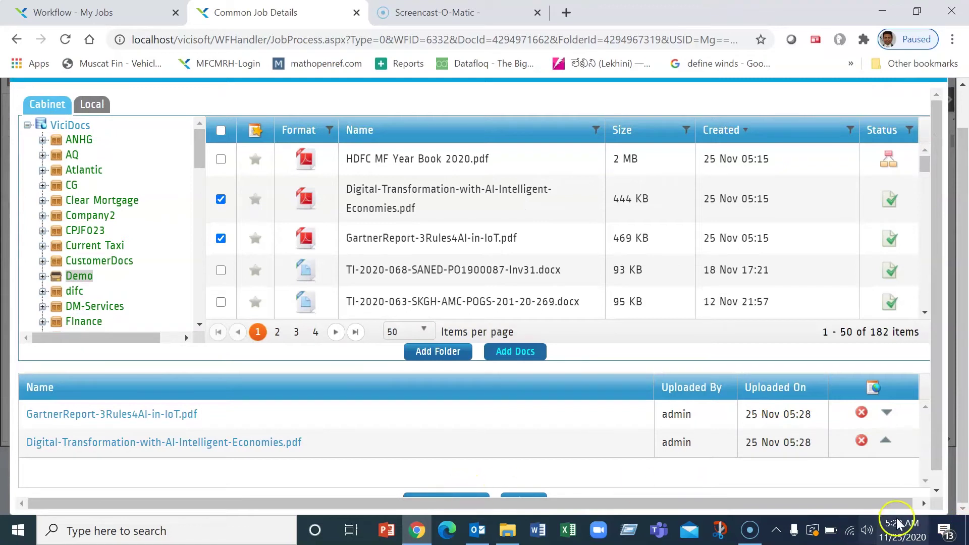
left_click(937, 488)
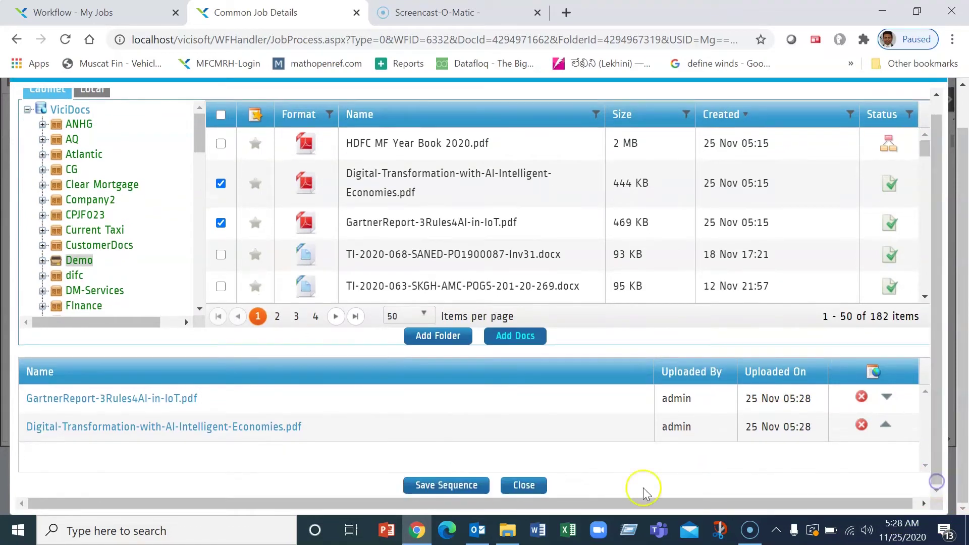
left_click(534, 487)
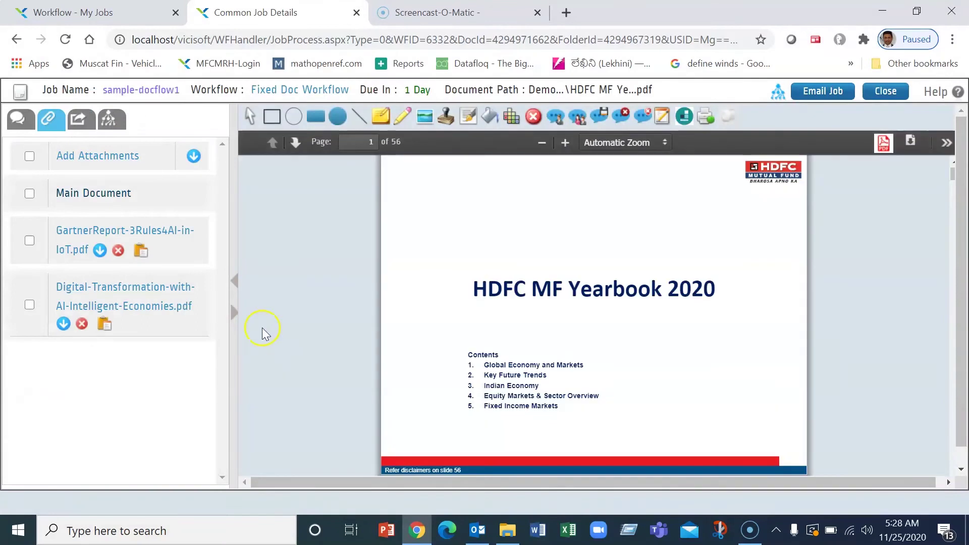
left_click(96, 233)
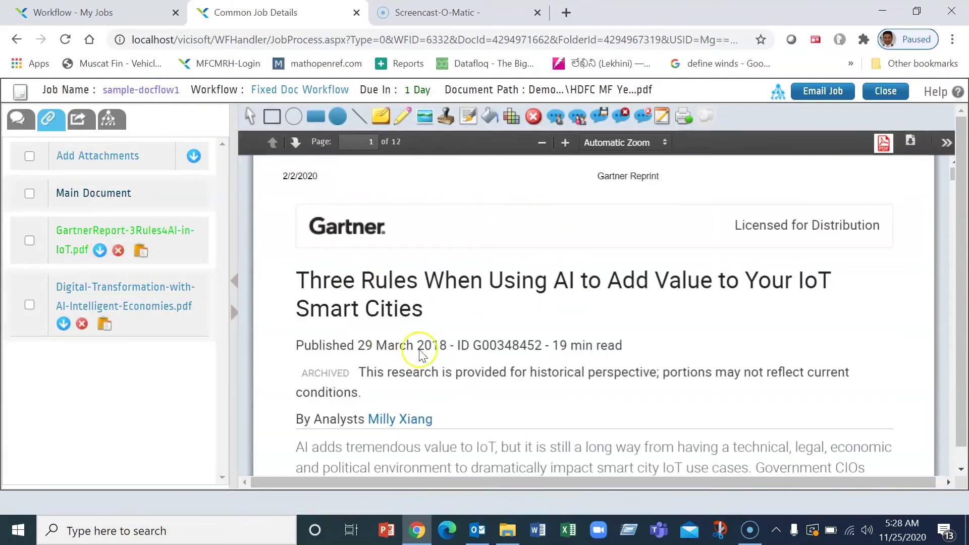
left_click(157, 292)
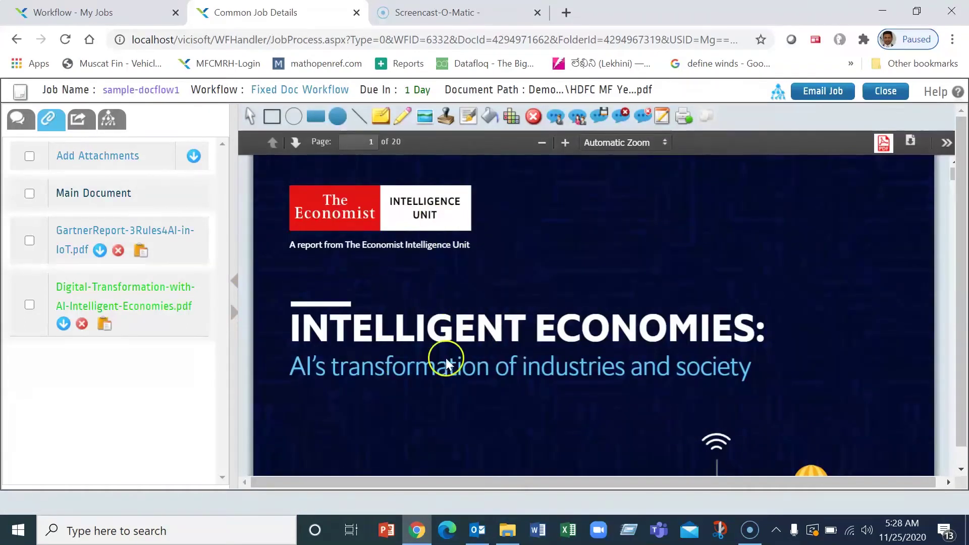
left_click(89, 194)
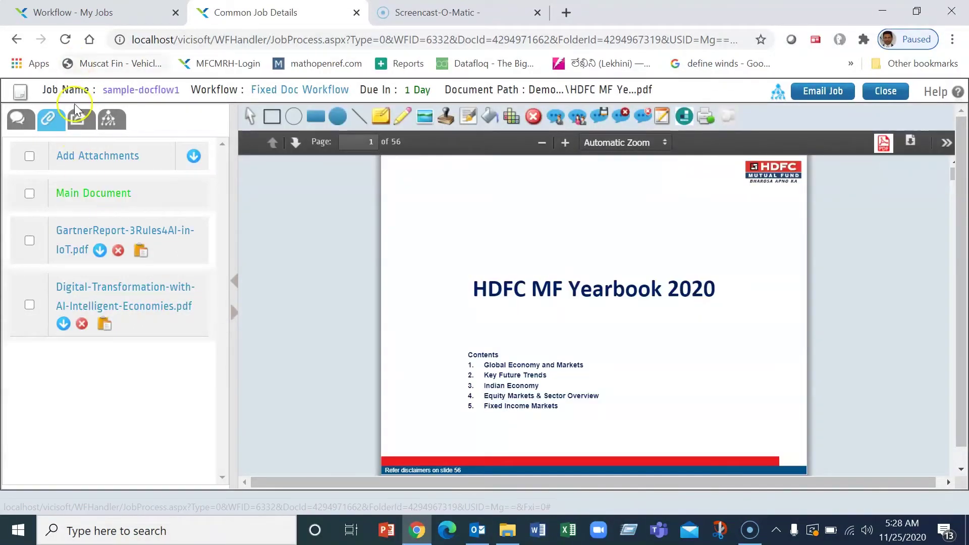
Step: Submit the sample-docflow1 job to its next workflow stage using the Submit action
left_click(77, 121)
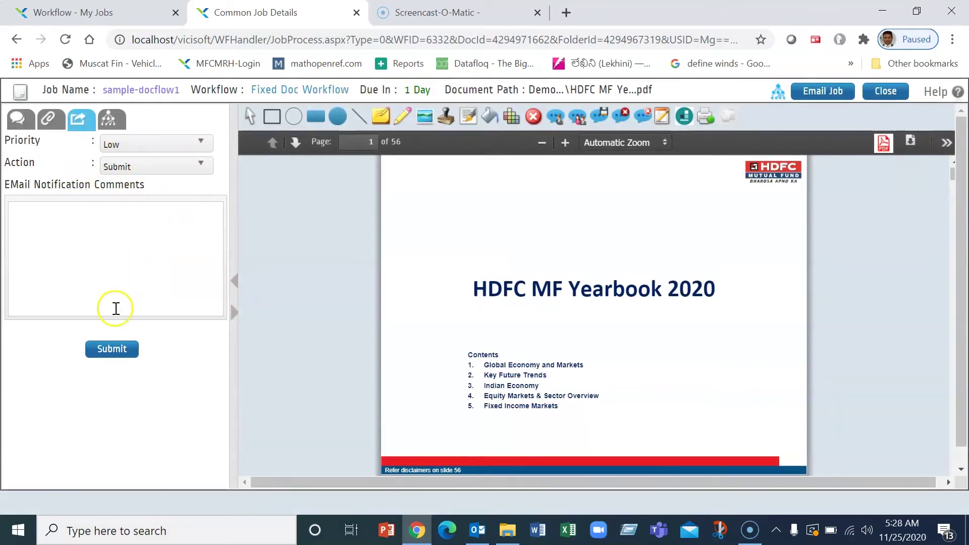
left_click(111, 348)
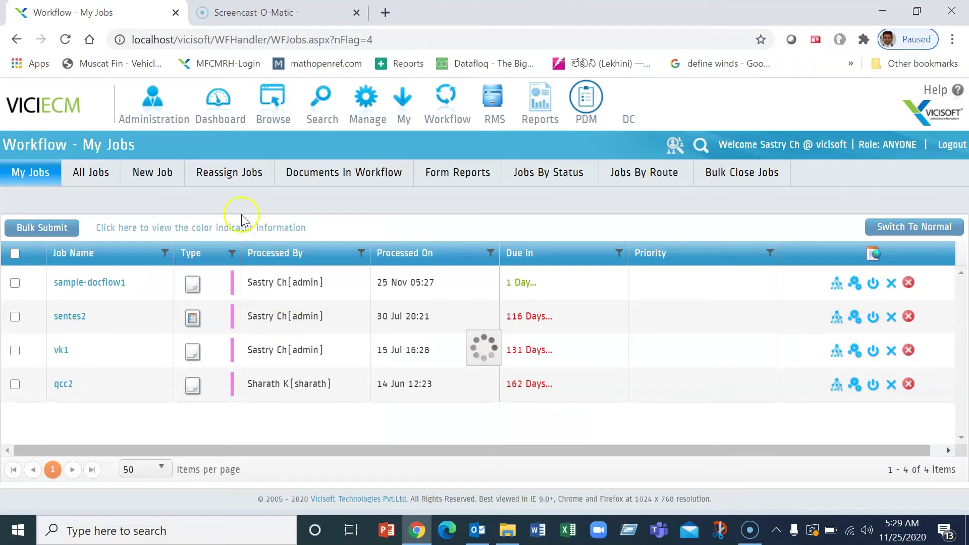
Step: Create a new job named eForm-Sample1 from the Fixed Form WF workflow
left_click(165, 177)
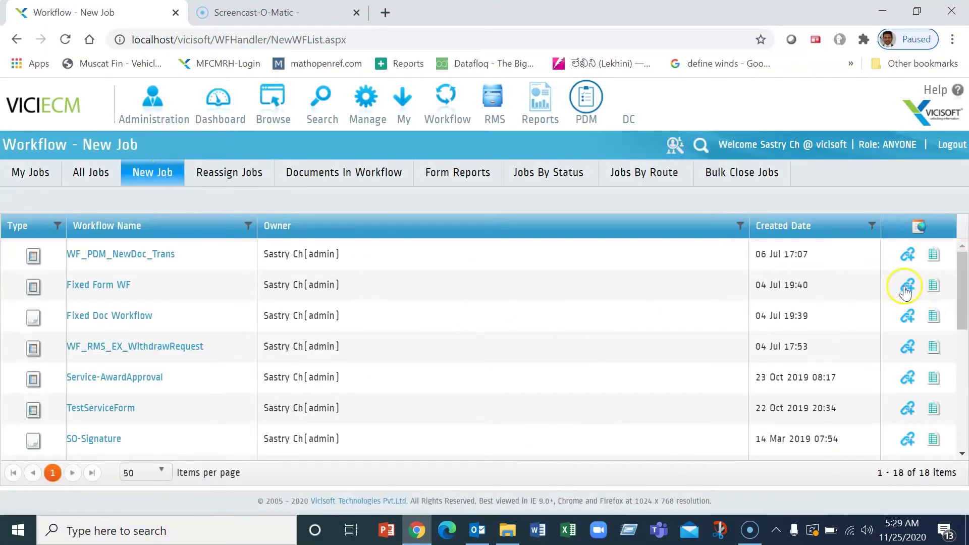
left_click(904, 288)
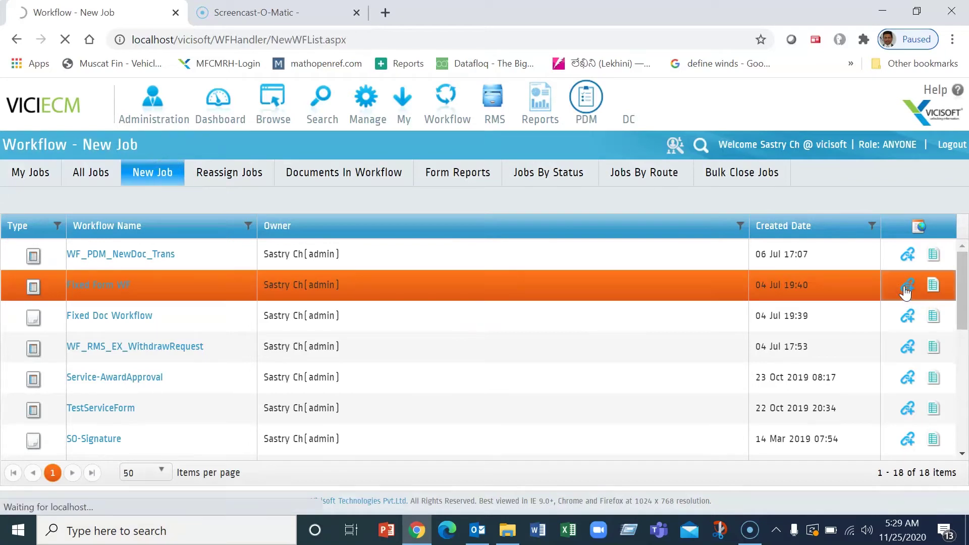
type("eForm-Sample1")
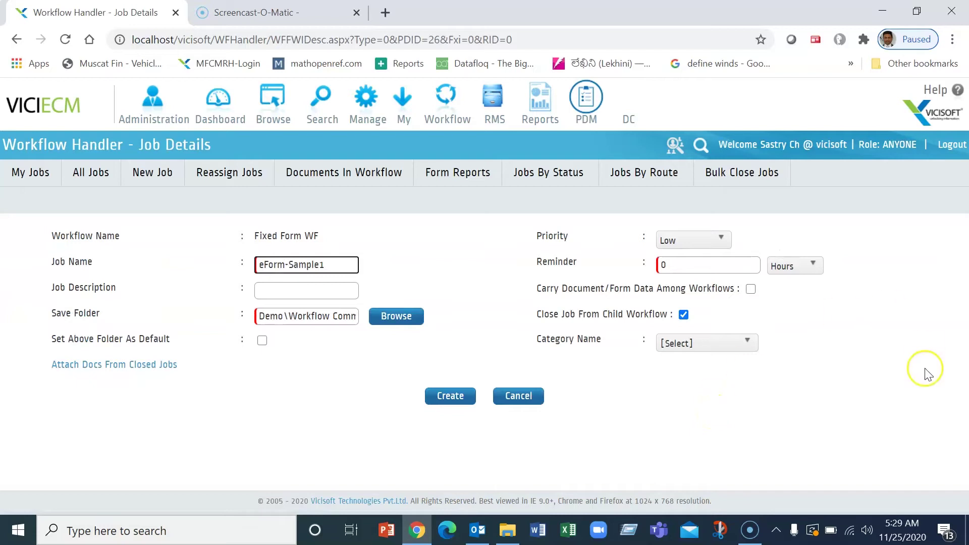
left_click(450, 397)
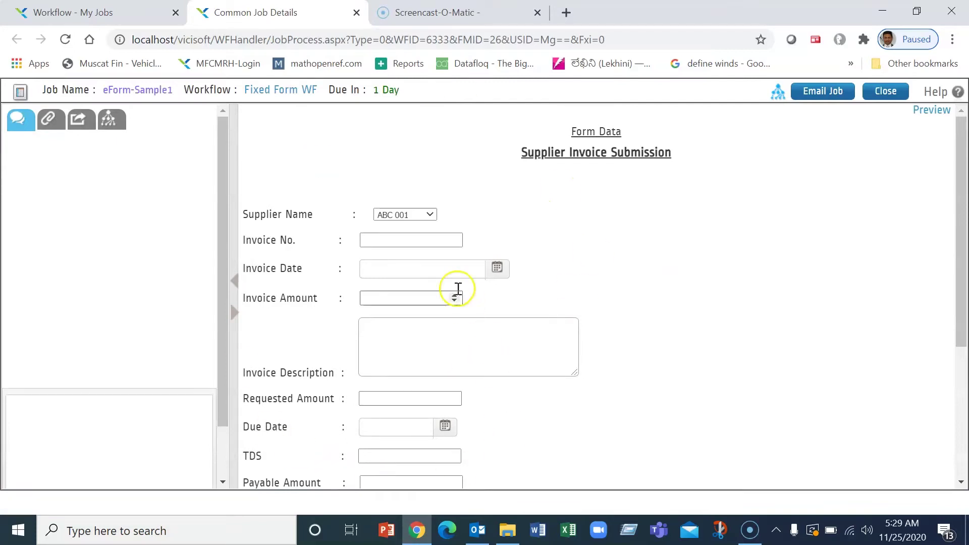
Step: Fill in the invoice form with supplier XYZ234, invoice number 1123 and invoice date 25/11/2020
left_click(428, 216)
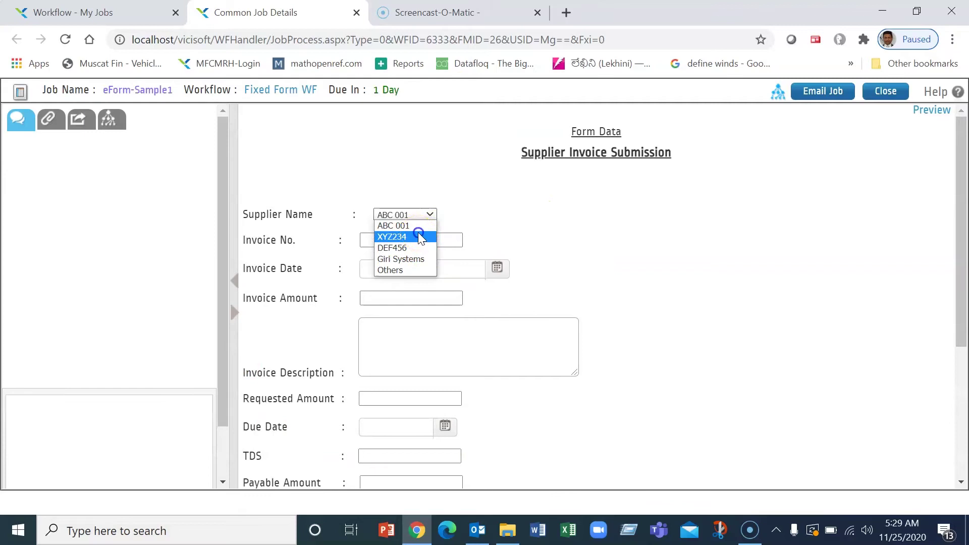
left_click(421, 236)
left_click(419, 239)
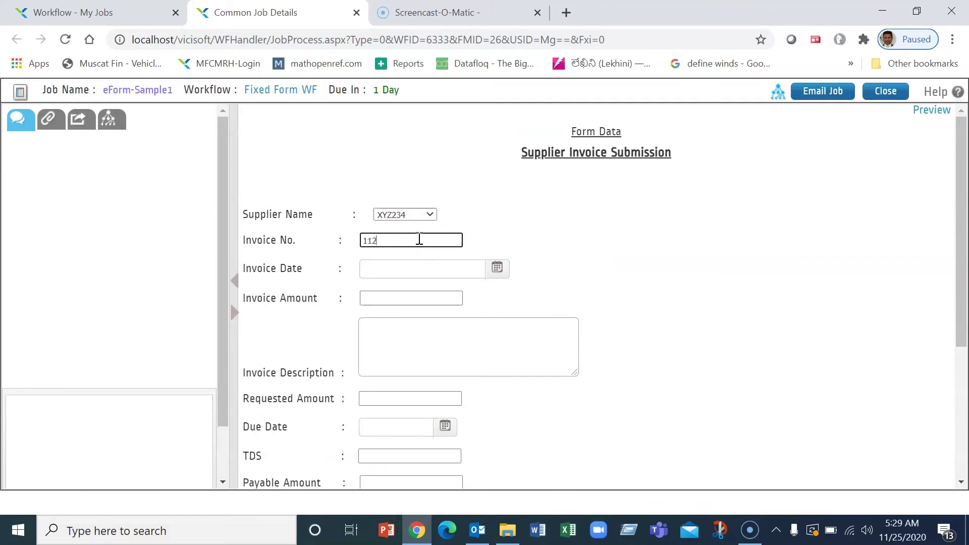
left_click(496, 267)
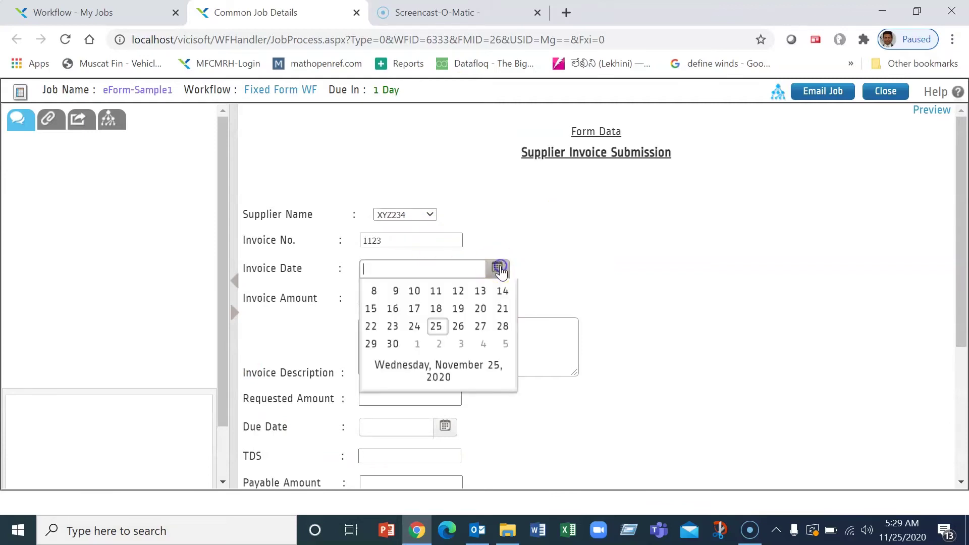
left_click(436, 404)
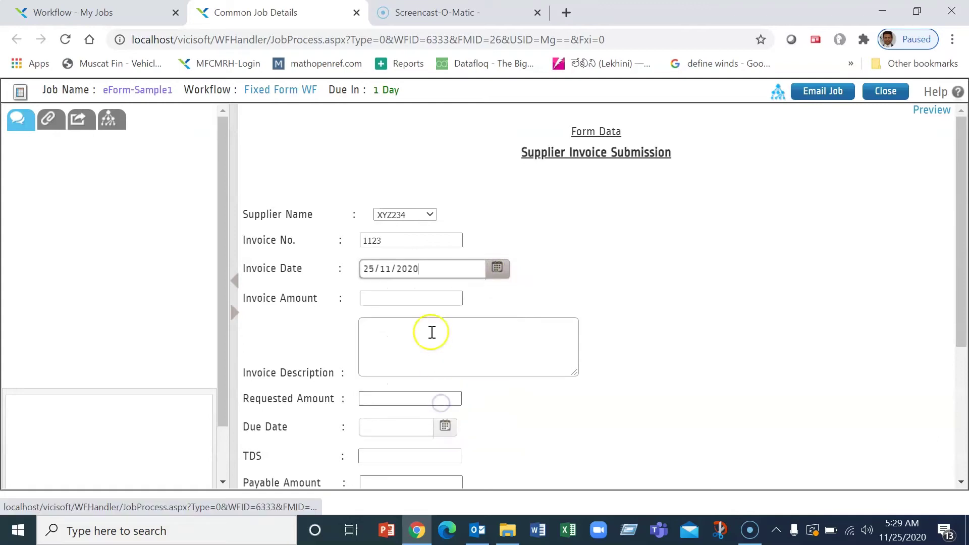
Step: Enter an invoice amount of 10000 and the invoice description "This is related to DMS AMC invoice for ViciECM"
left_click(416, 296)
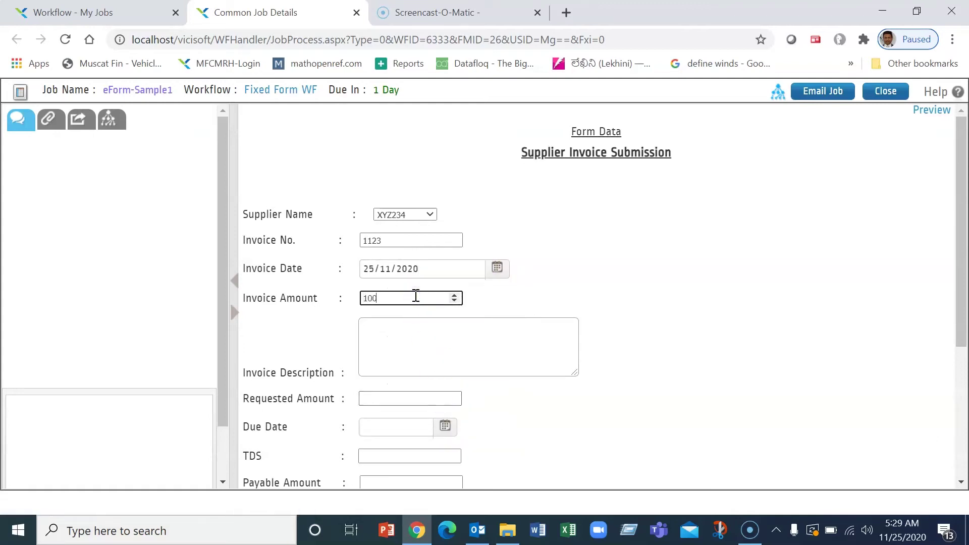
left_click(416, 340)
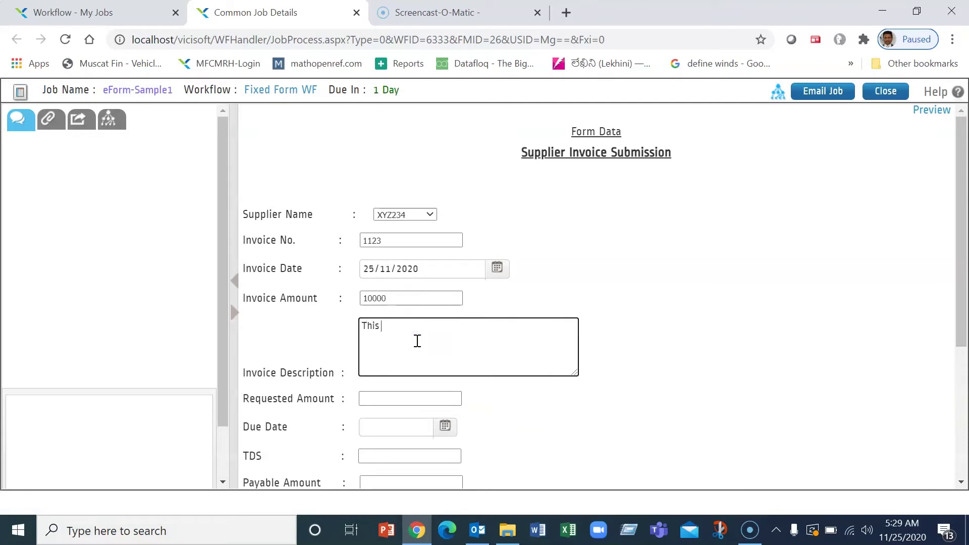
type("This is related to")
type("DMS AMC invoice for ViciECM")
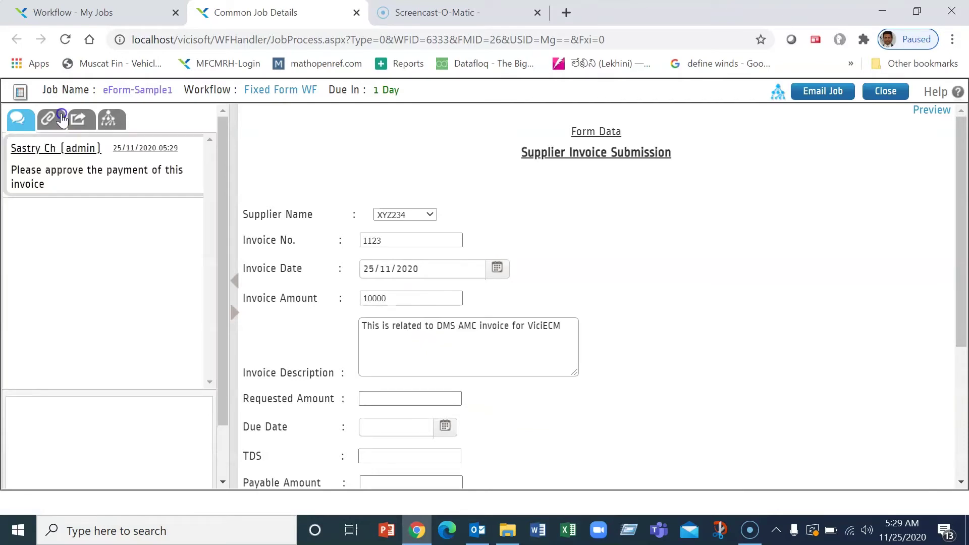
Step: Attach TI-2020-072-NCTH-AMC_Invoice4_2020-21.pdf from the local TaxInvoices-2020 folder to the job, view it and return to the main form
left_click(51, 120)
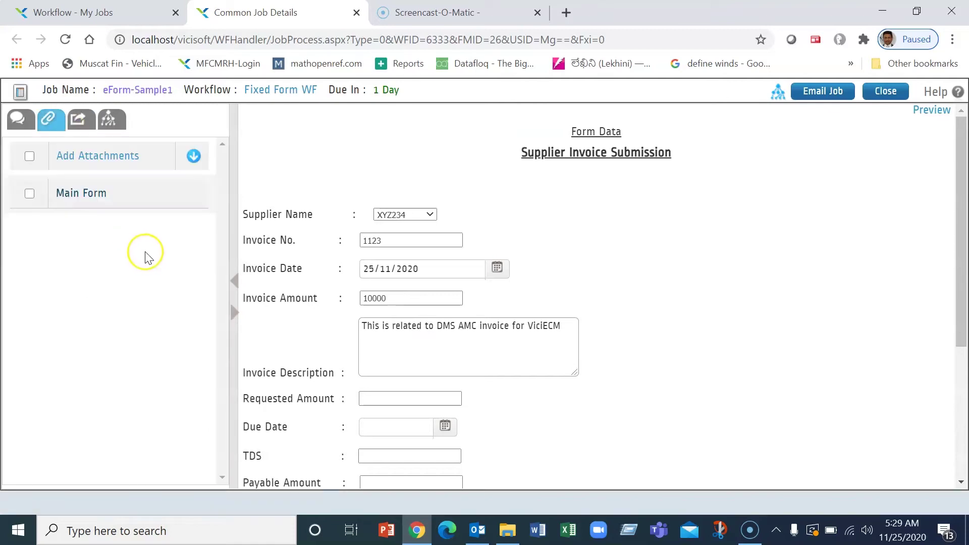
left_click(112, 154)
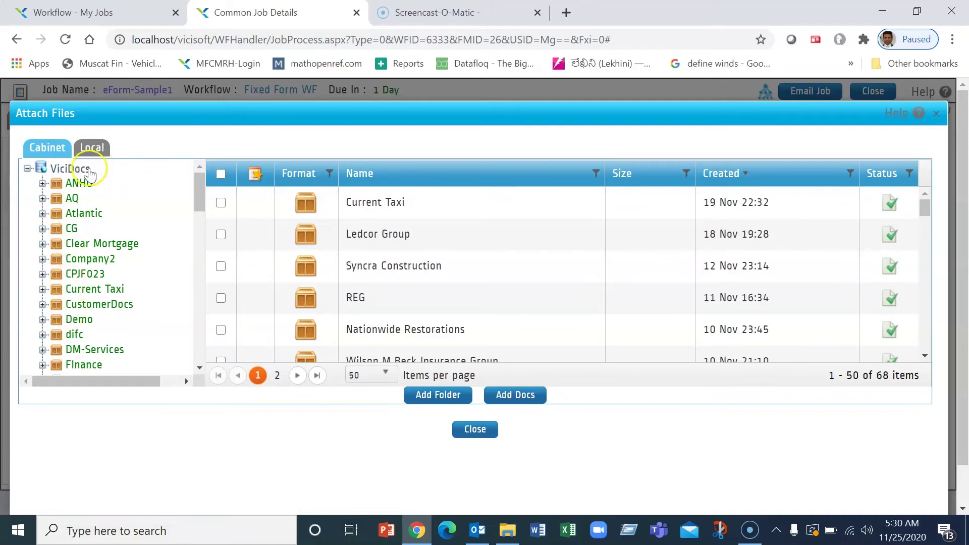
left_click(92, 150)
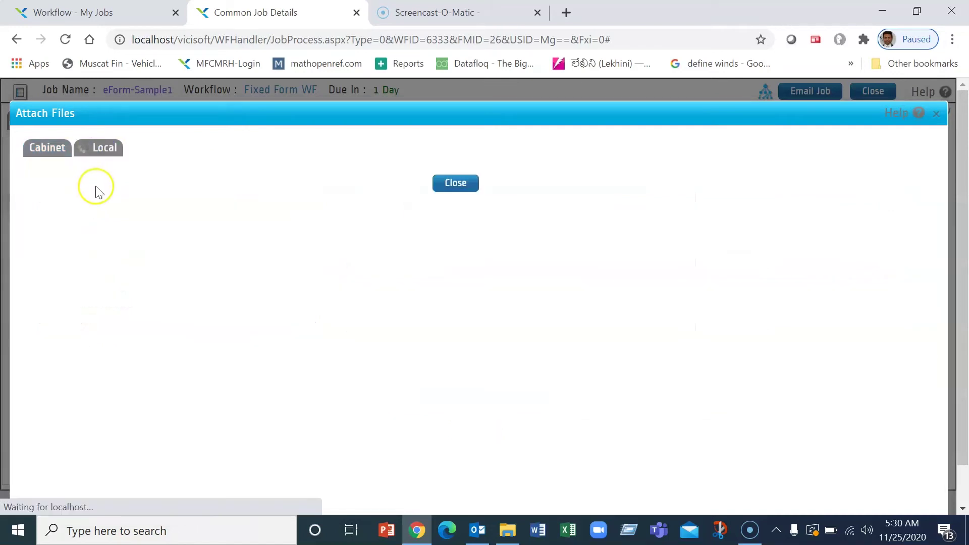
left_click(84, 197)
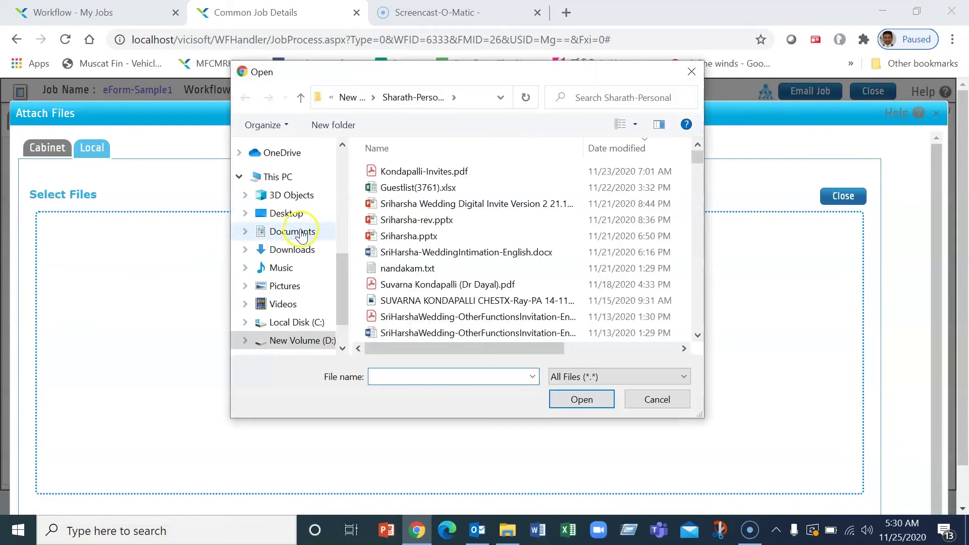
left_click(340, 194)
left_click(317, 201)
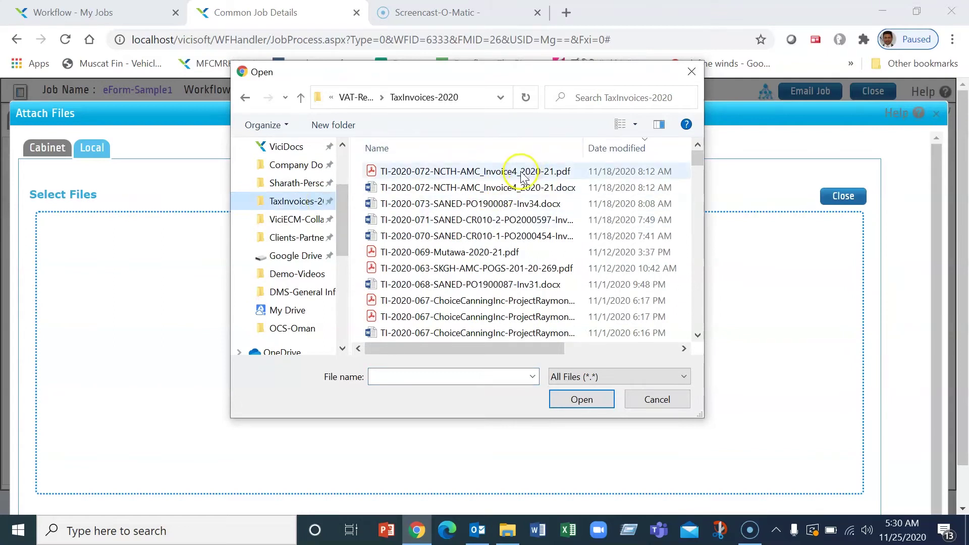
left_click(522, 173)
left_click(588, 398)
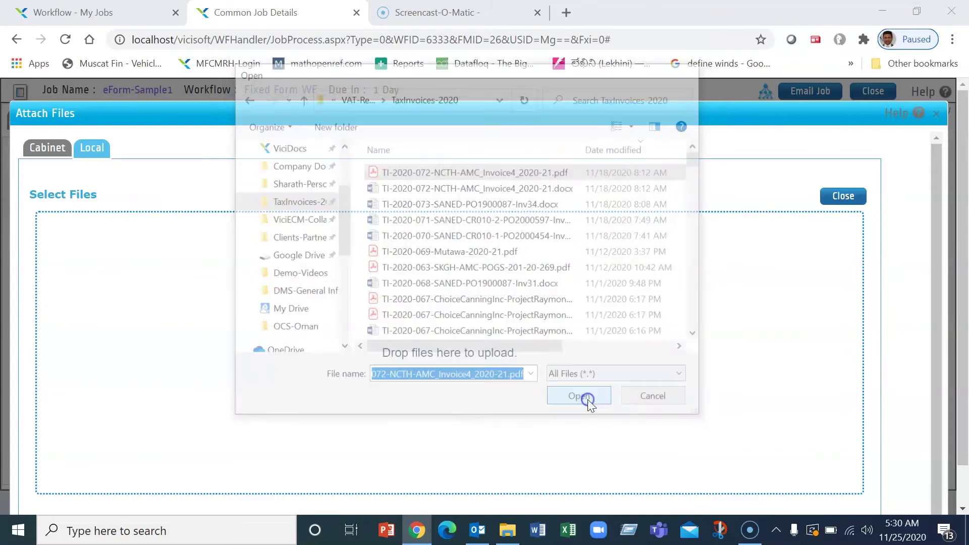
left_click(851, 197)
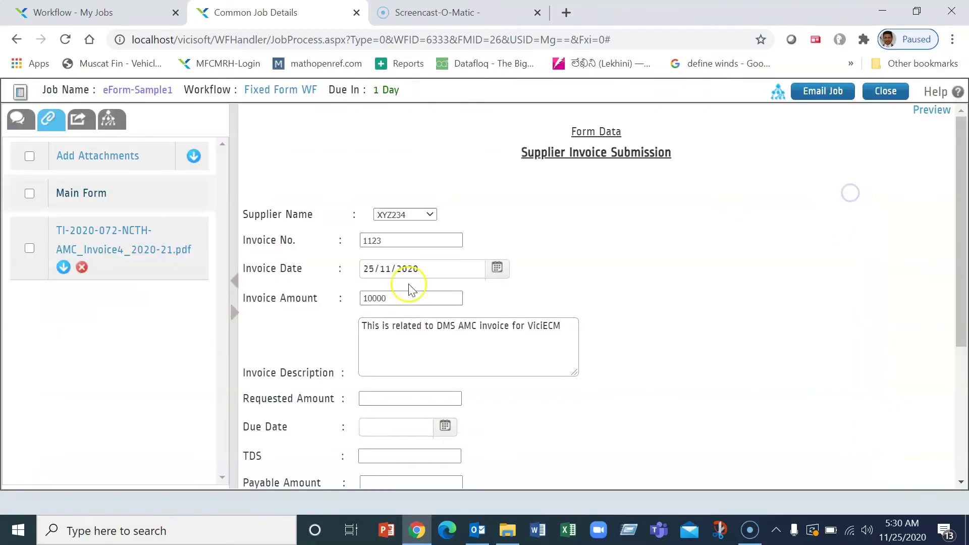
left_click(144, 260)
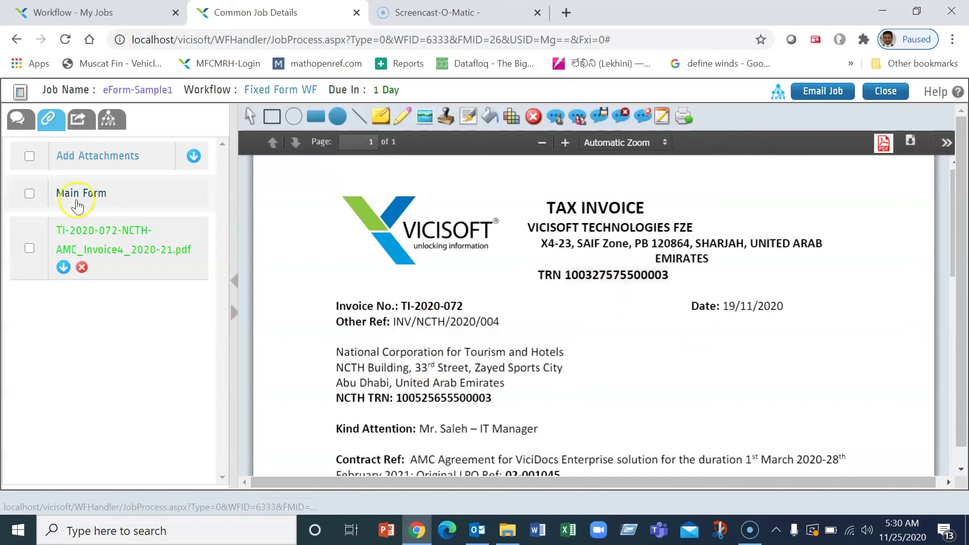
left_click(78, 197)
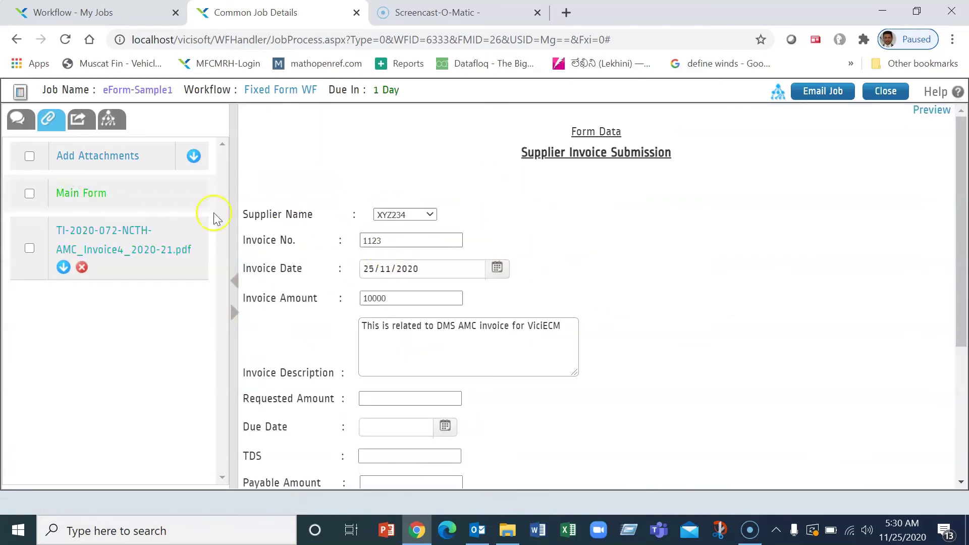
Step: Choose Submit as the action for the eForm-Sample1 job and submit it
left_click(81, 120)
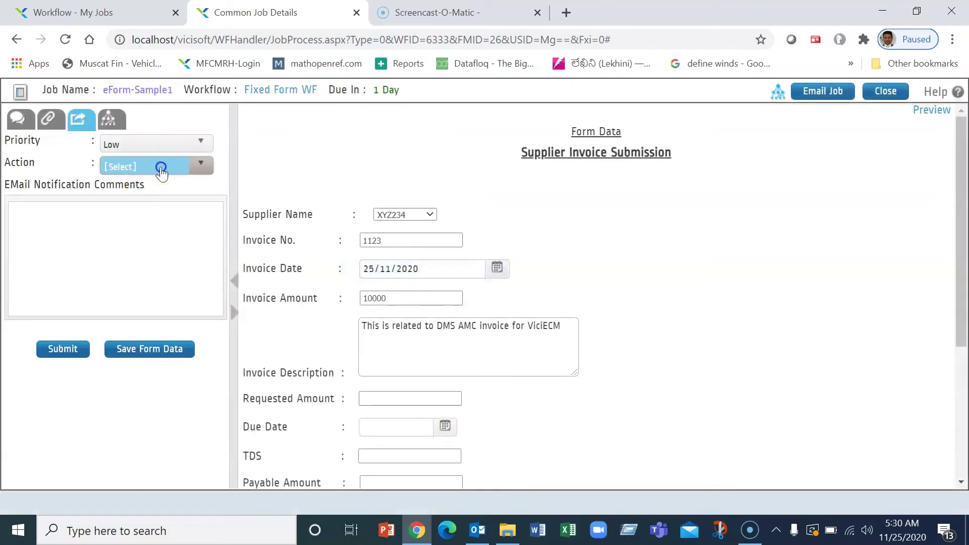
left_click(161, 167)
left_click(145, 210)
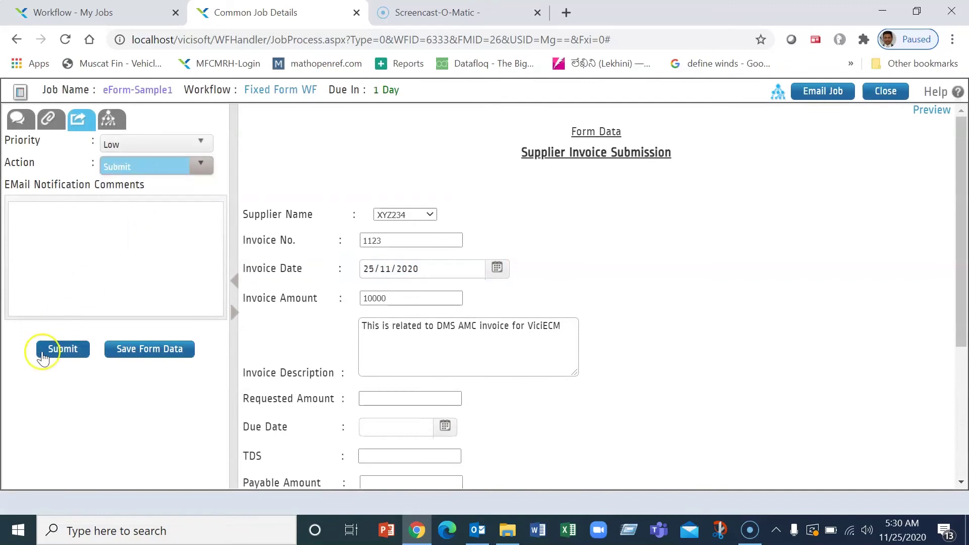
left_click(45, 349)
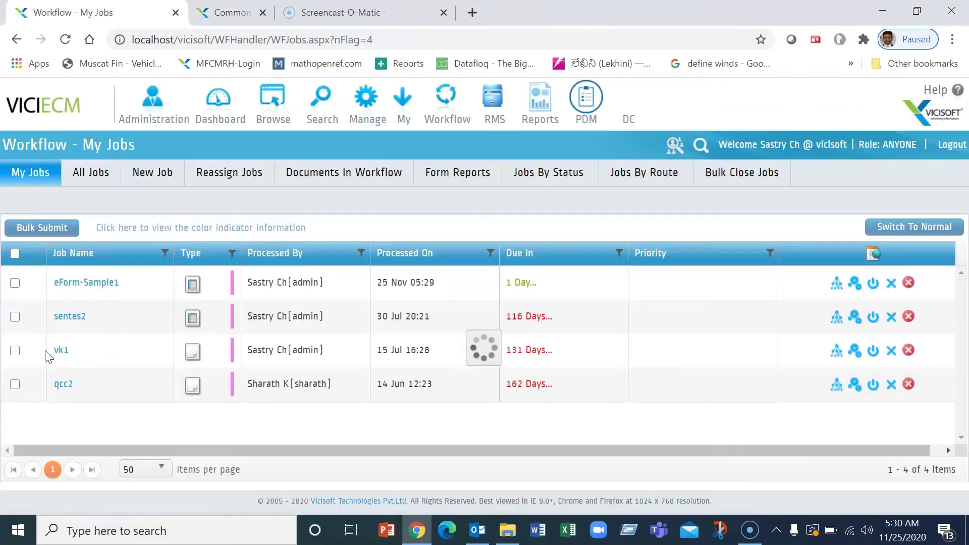
Step: List the initiated jobs by route to check which user each submitted job is currently with
mouse_move(642, 172)
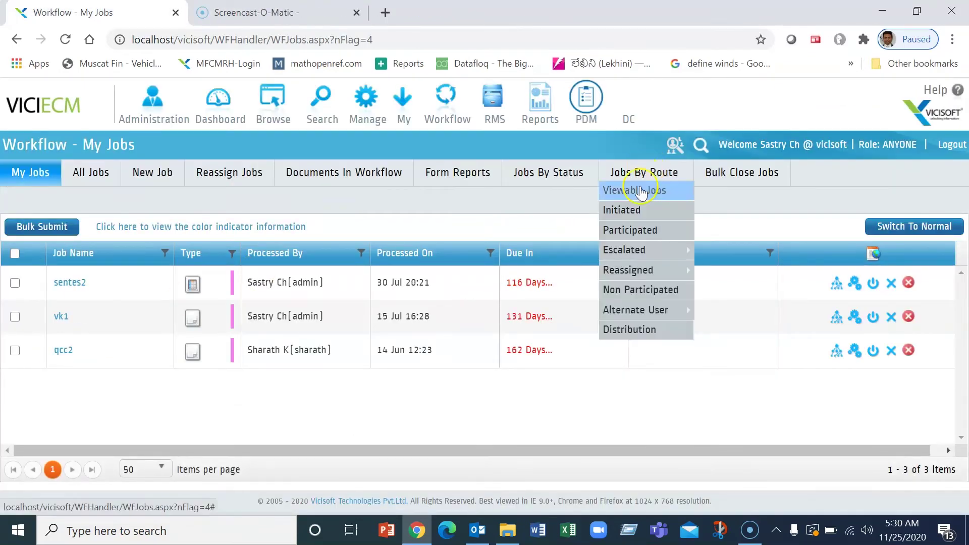
left_click(632, 211)
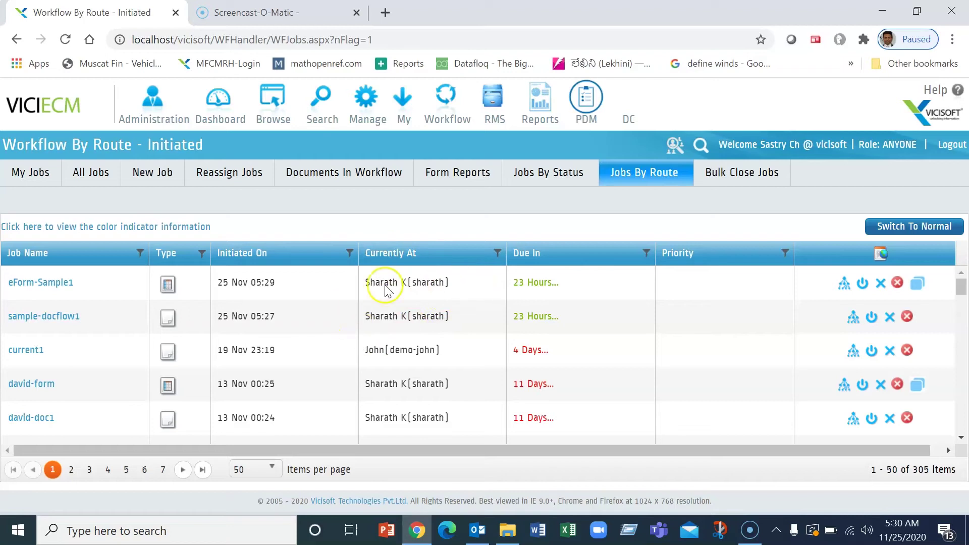
Step: Log out of the current account and log in as the reviewing user with that user's username and password
left_click(951, 144)
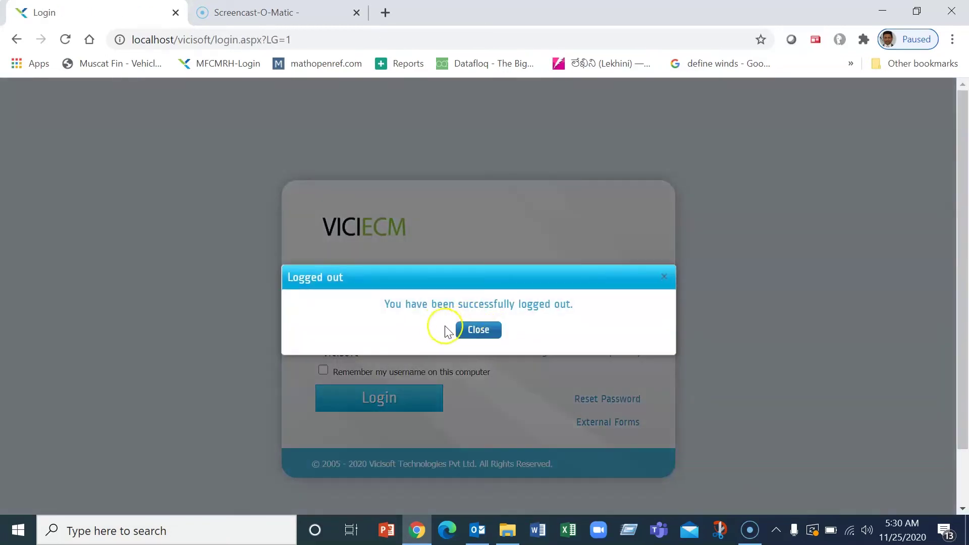
left_click(474, 331)
type("sharath")
key("Tab")
type("•••••••")
left_click(394, 404)
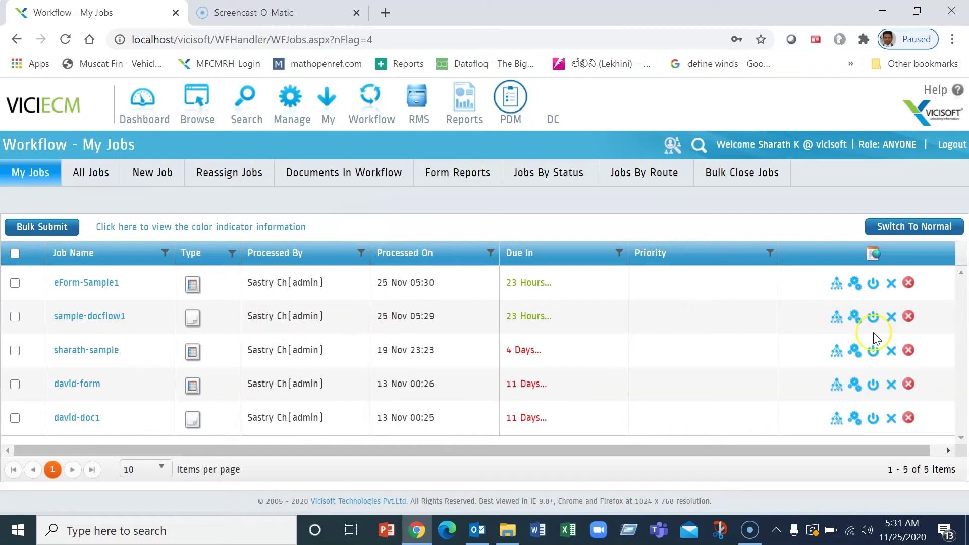
Step: Open the sample-docflow1 job for processing, review the annotated page 3 of its document and view both PDF attachments
left_click(853, 318)
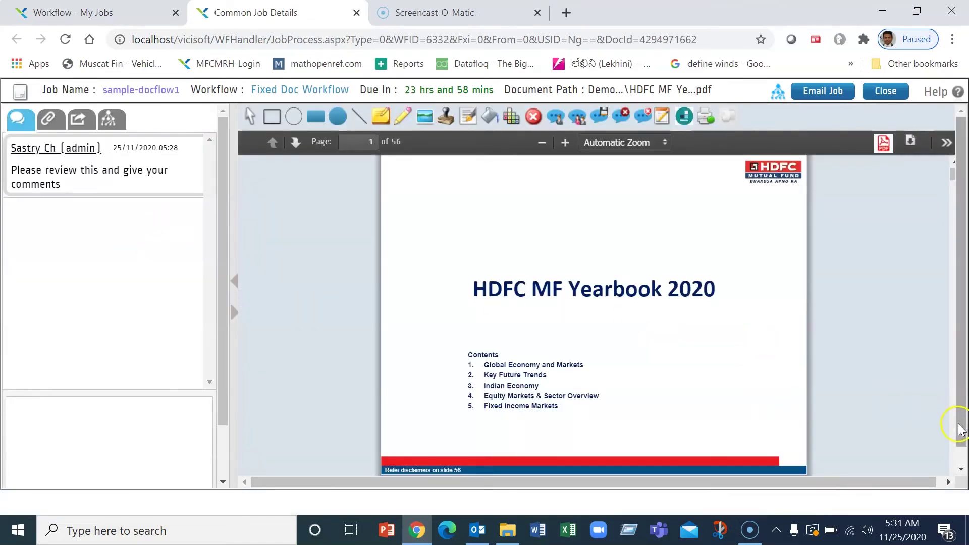
left_click(295, 145)
left_click(295, 146)
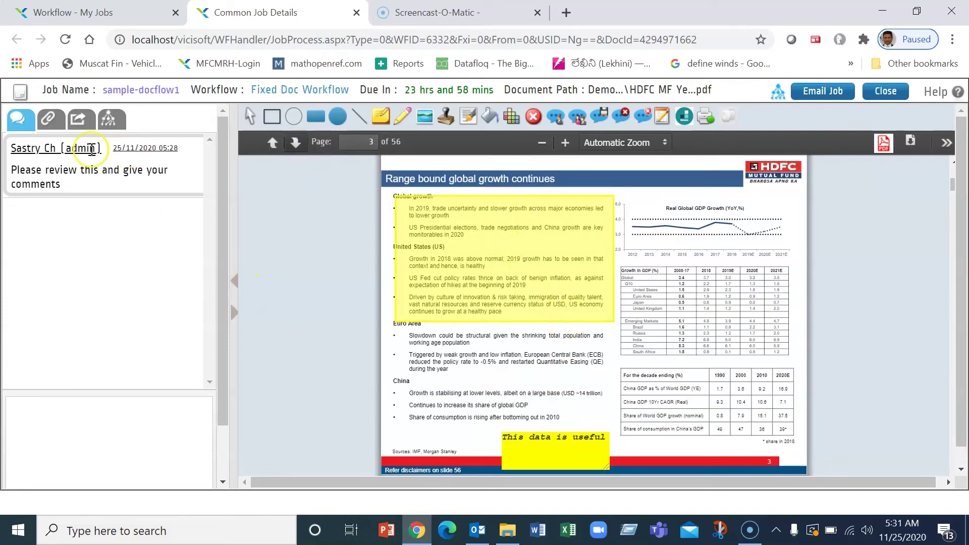
left_click(56, 120)
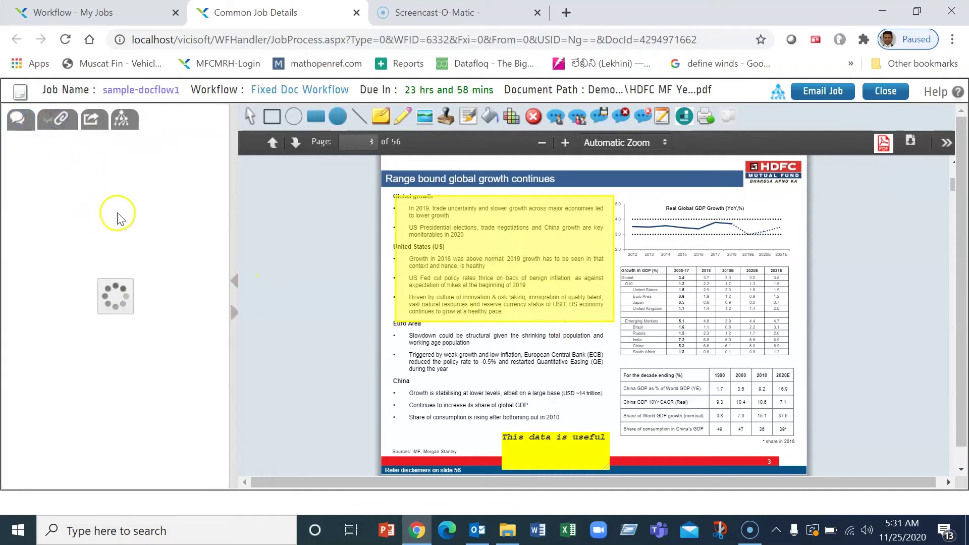
left_click(146, 234)
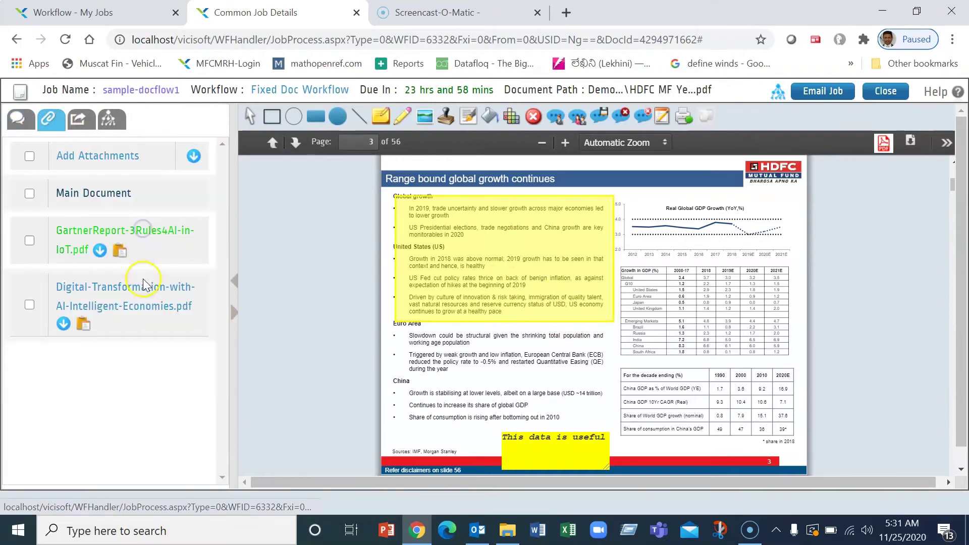
left_click(147, 289)
Step: Comment "Looks good. Please go ahead" on the sample-docflow1 job and submit it with the Accept action
left_click(26, 117)
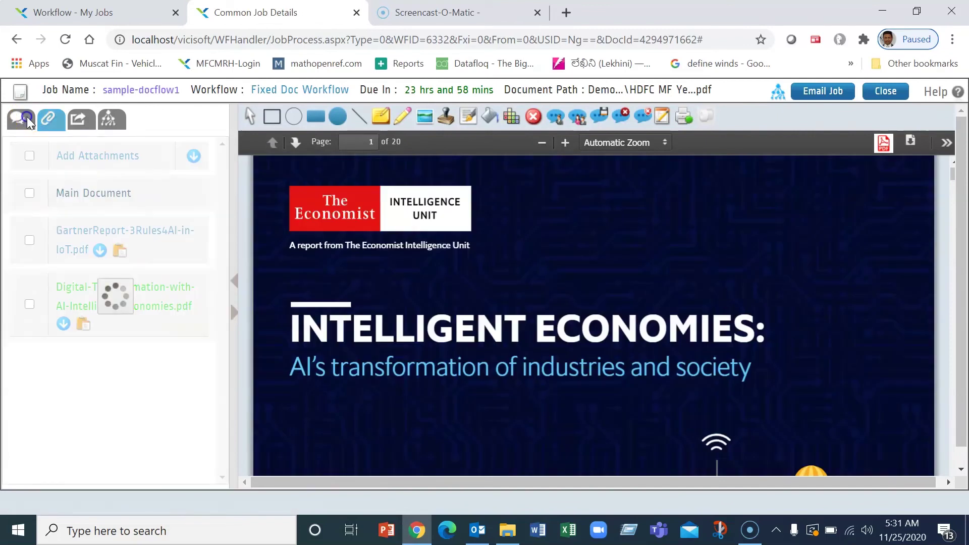
left_click(83, 123)
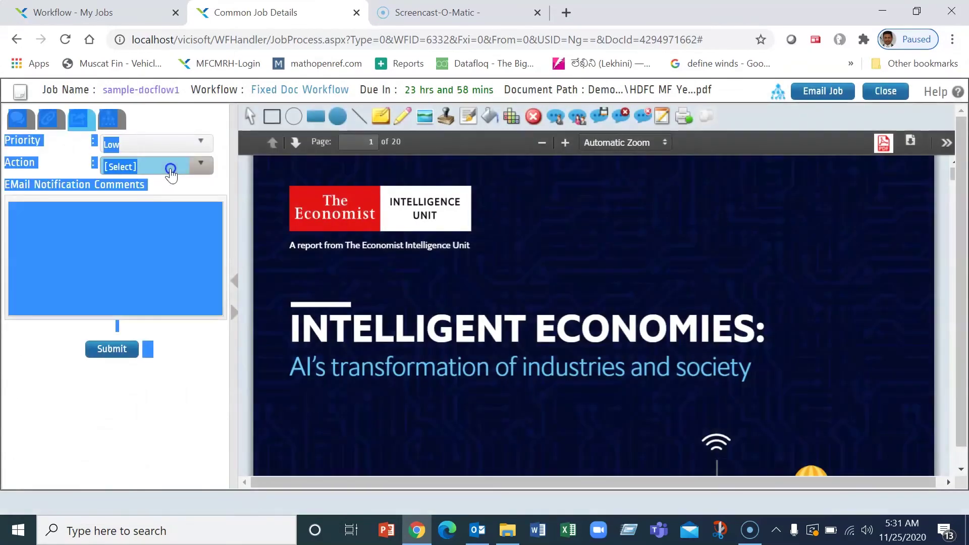
left_click(167, 165)
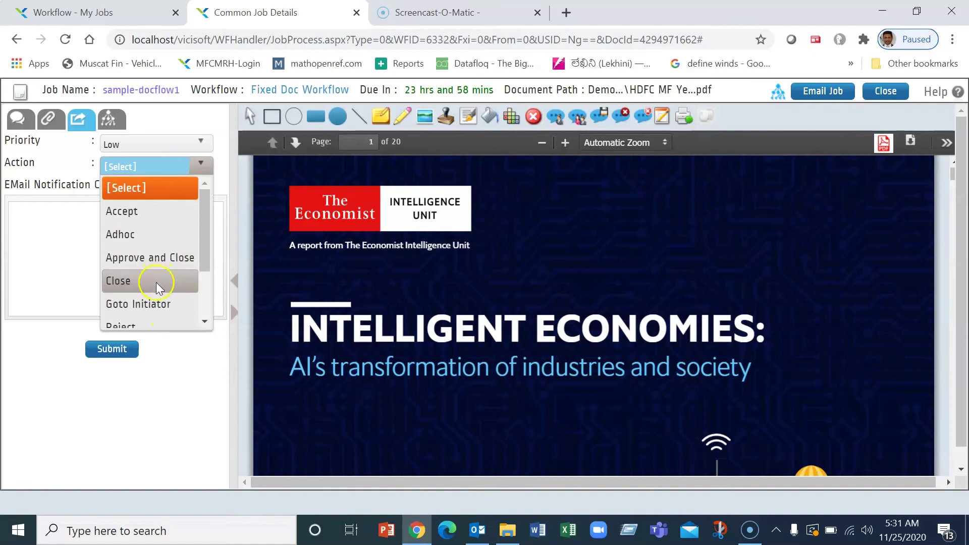
left_click(154, 211)
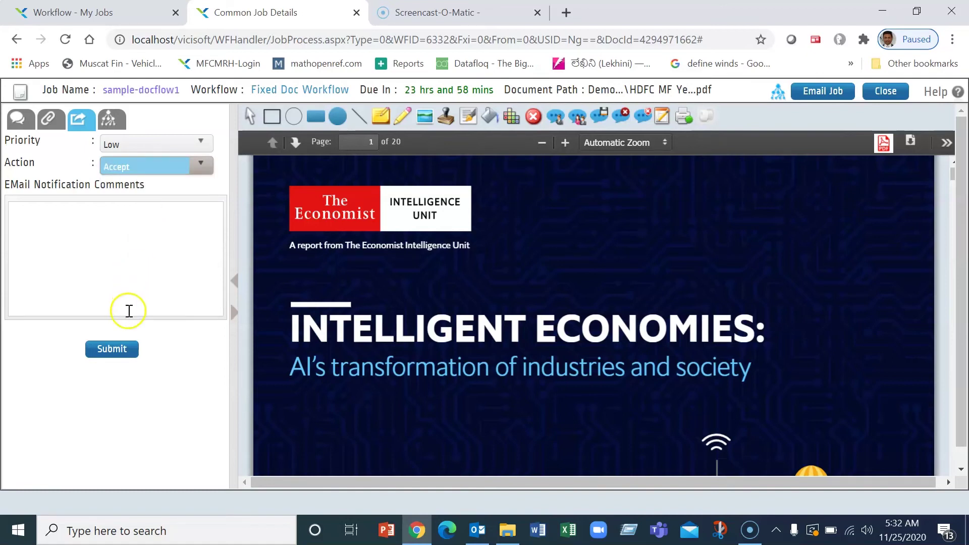
left_click(116, 350)
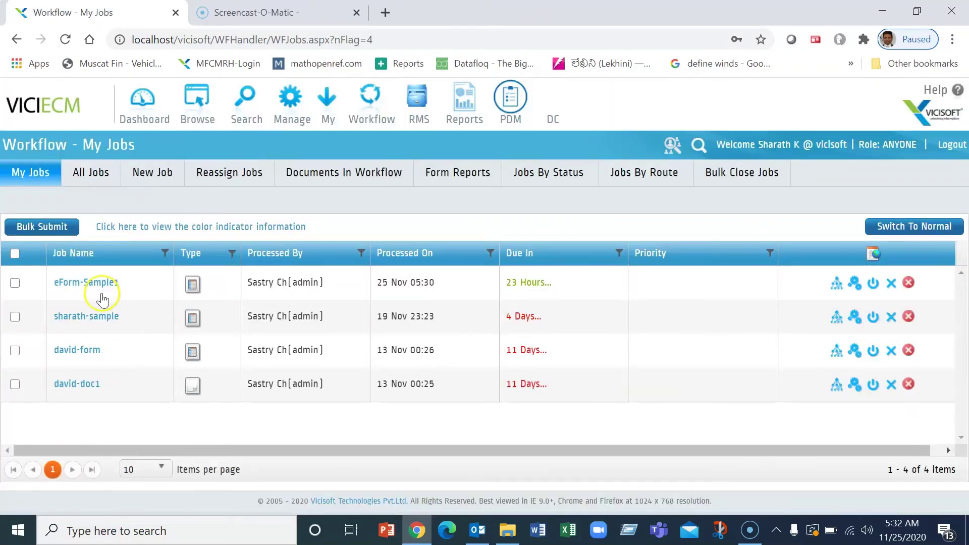
Step: Open the eForm-Sample1 job for processing and save the comment "OK to Pay"
left_click(855, 285)
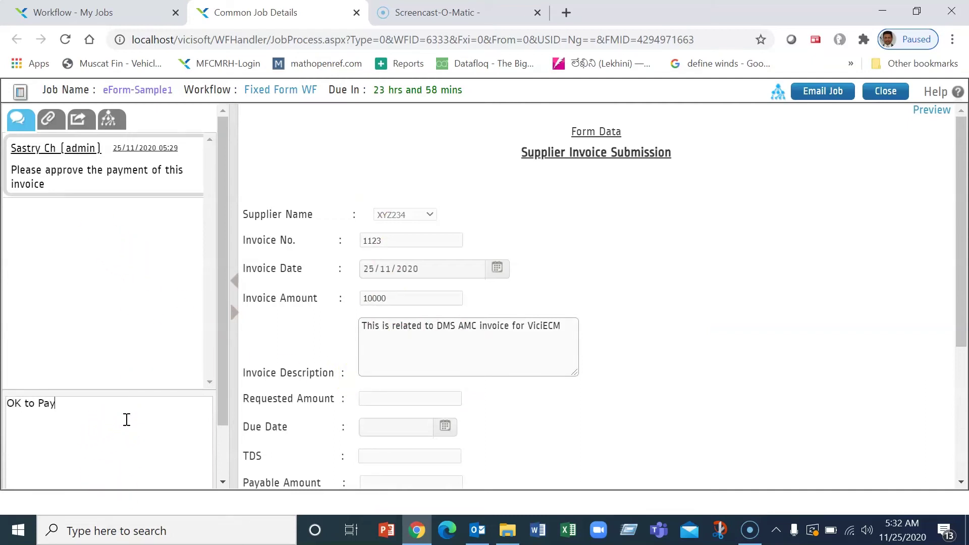
left_click(213, 463)
scroll(224, 473, "down", 1)
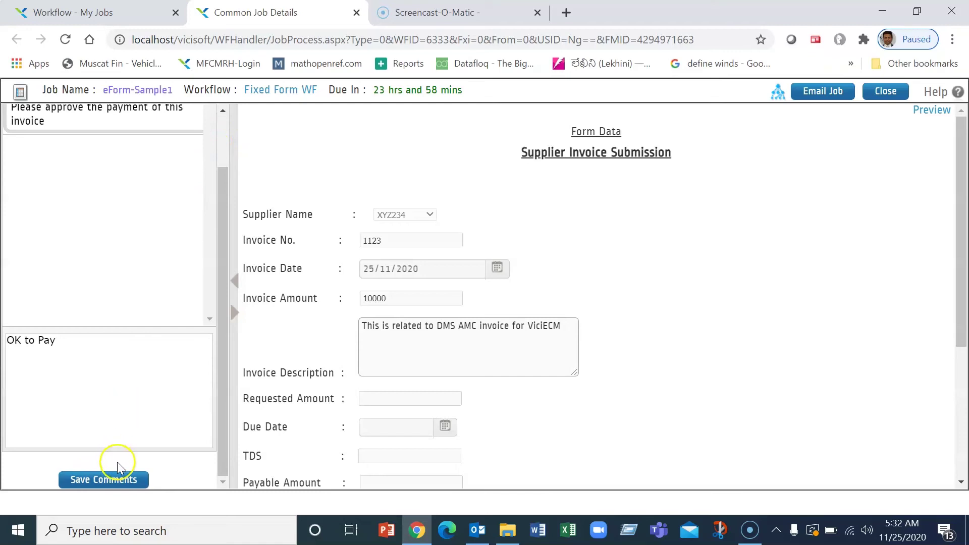
left_click(115, 479)
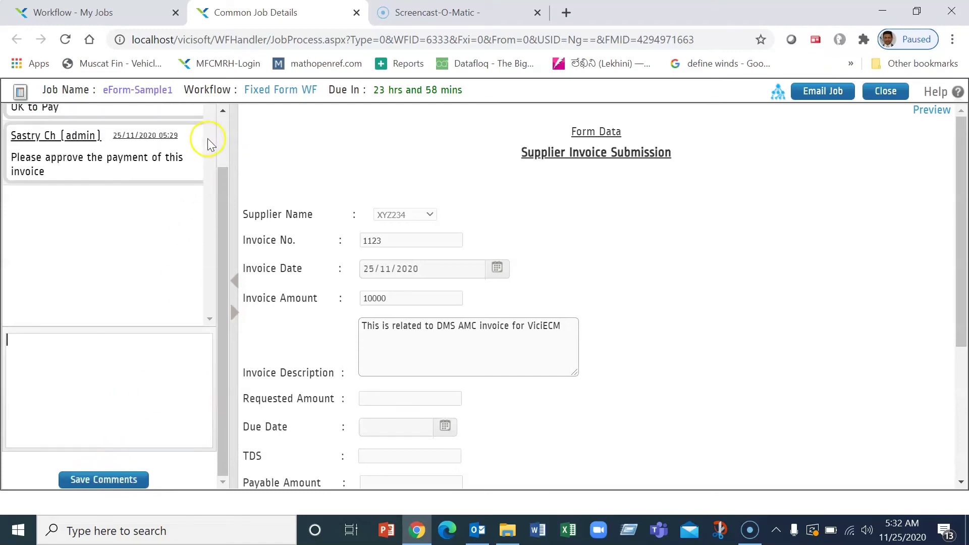
left_click(392, 242)
left_click(223, 141)
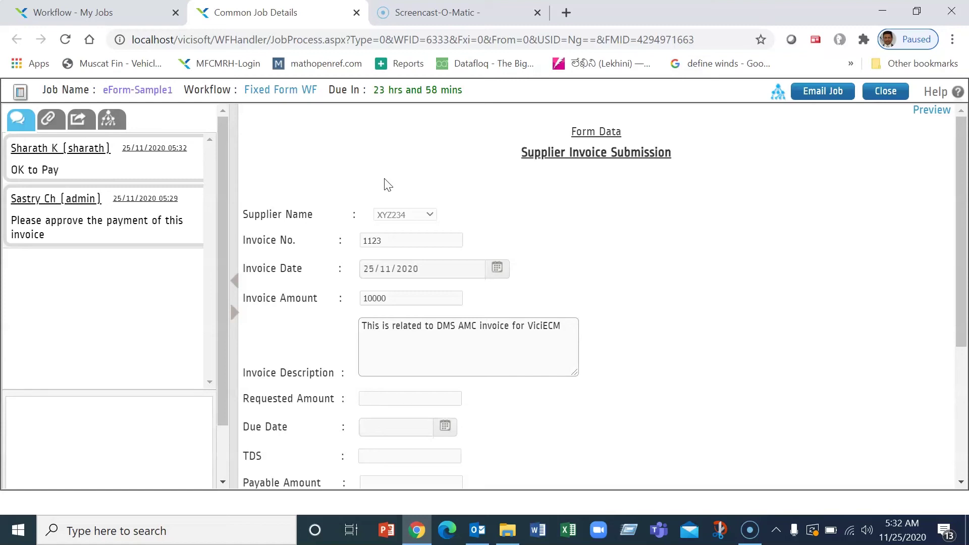
Step: Check the eForm-Sample1 job's attachment list and submit the job with the Accept action
left_click(48, 124)
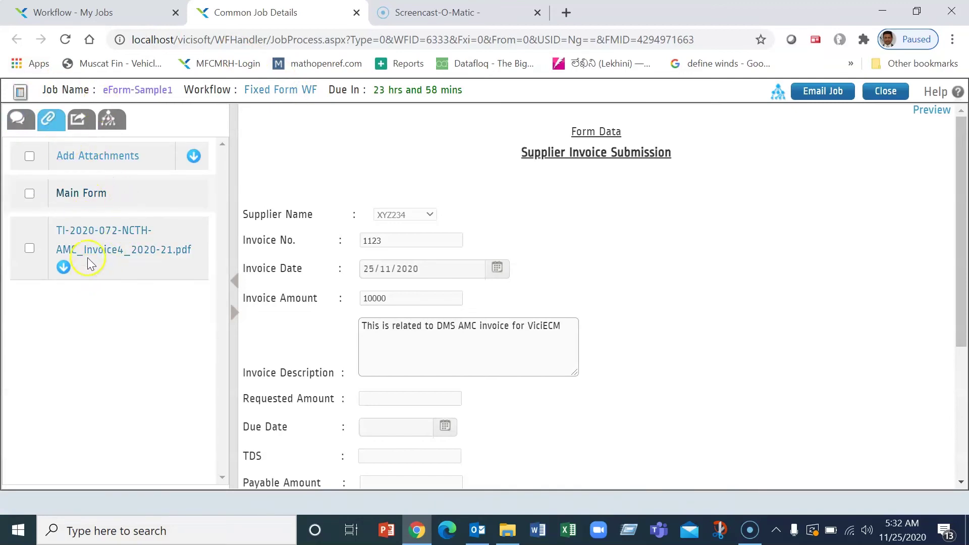
left_click(79, 121)
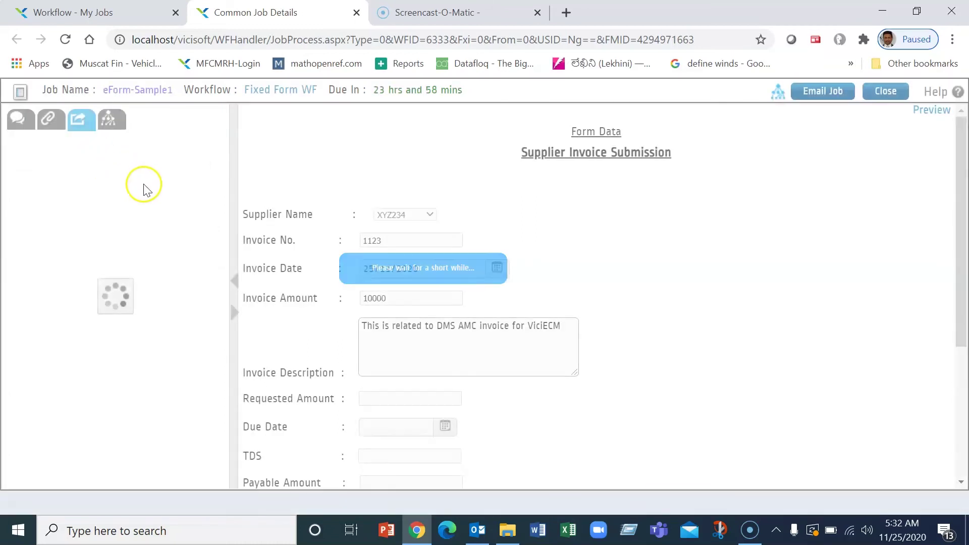
left_click(162, 165)
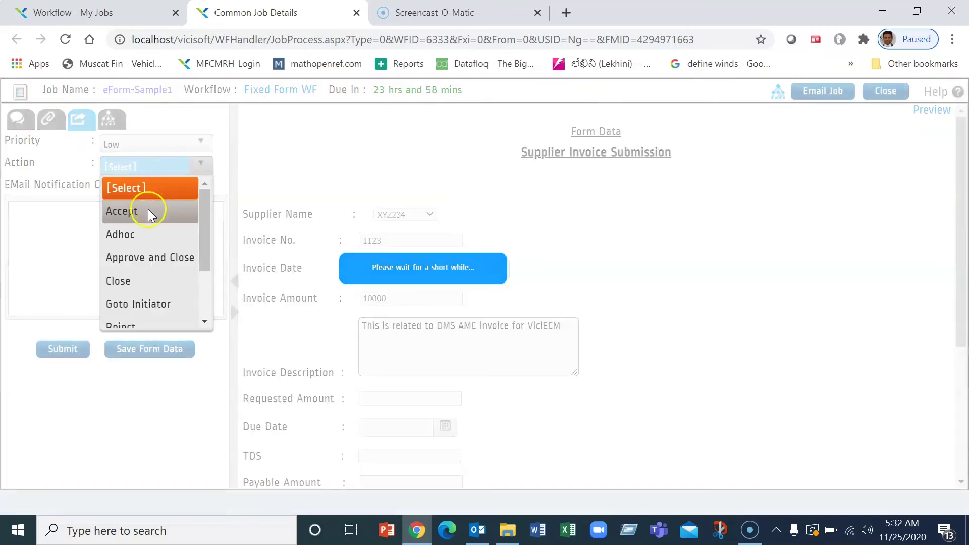
left_click(144, 208)
left_click(64, 343)
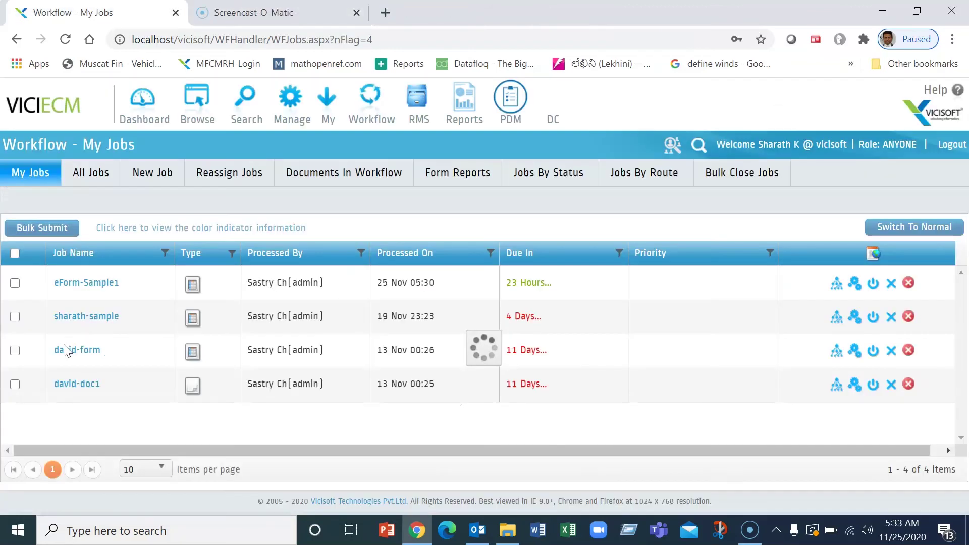
Step: List the participated jobs by route and examine the workflow diagram and action history of sample-docflow1
mouse_move(662, 182)
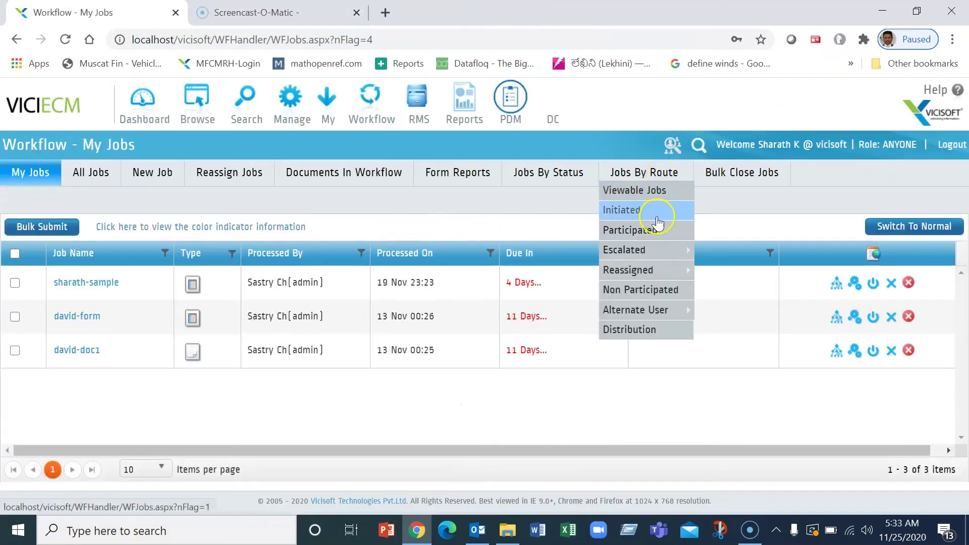
left_click(651, 233)
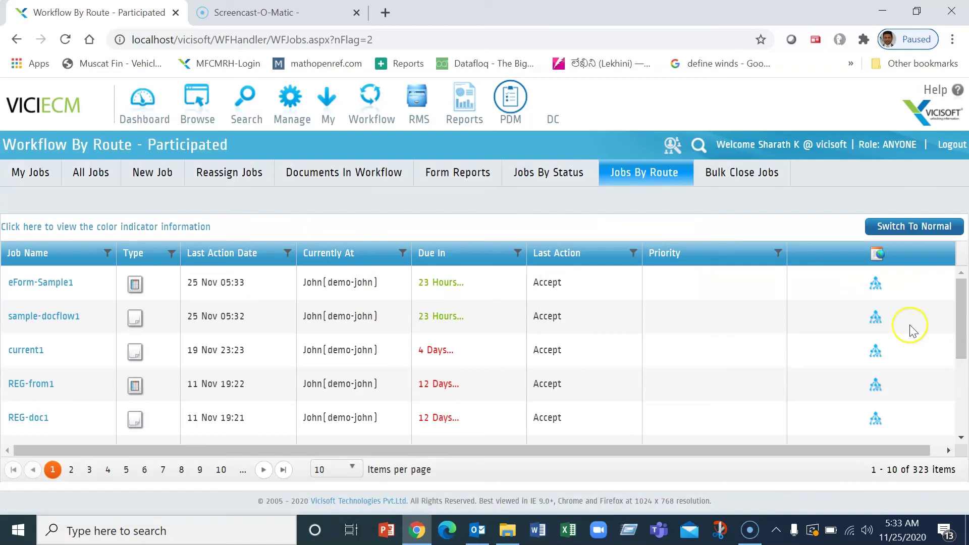
left_click(877, 318)
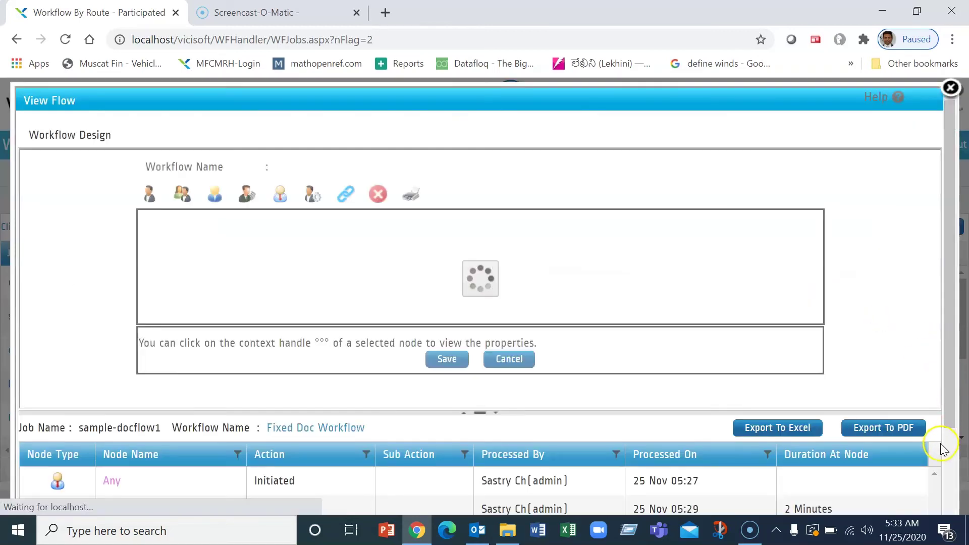
scroll(949, 434, "down", 3)
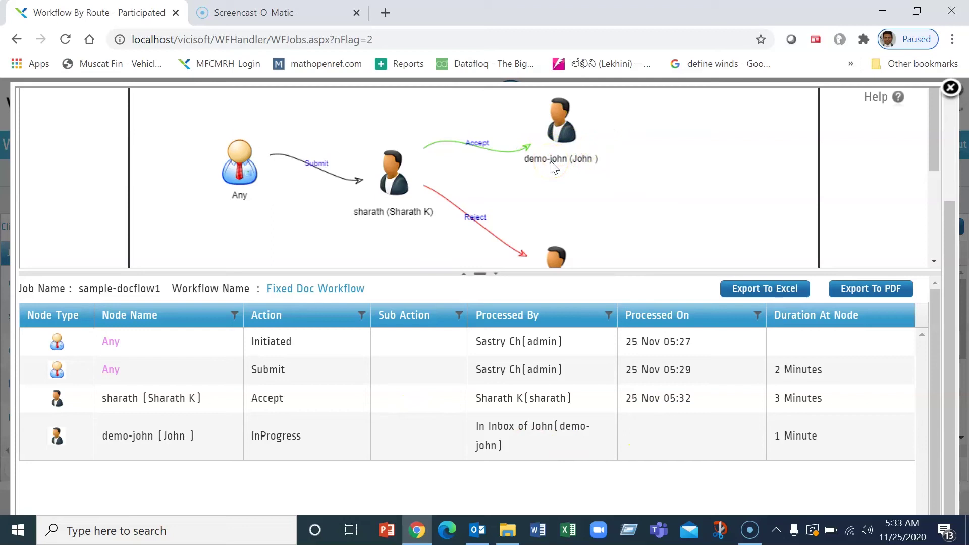
left_click(949, 90)
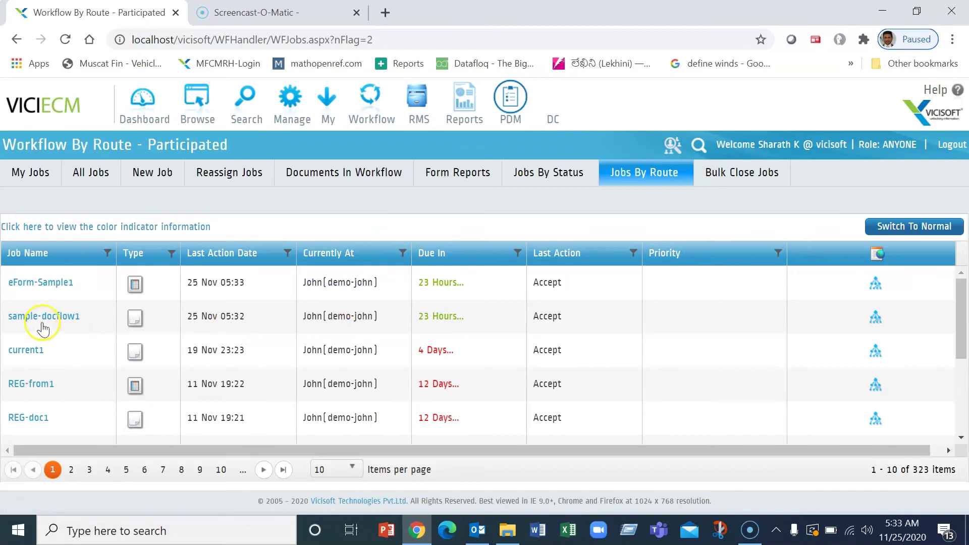
Step: Open sample-docflow1 from the participated jobs, preview its comments and attachments summary, and close the job
left_click(42, 323)
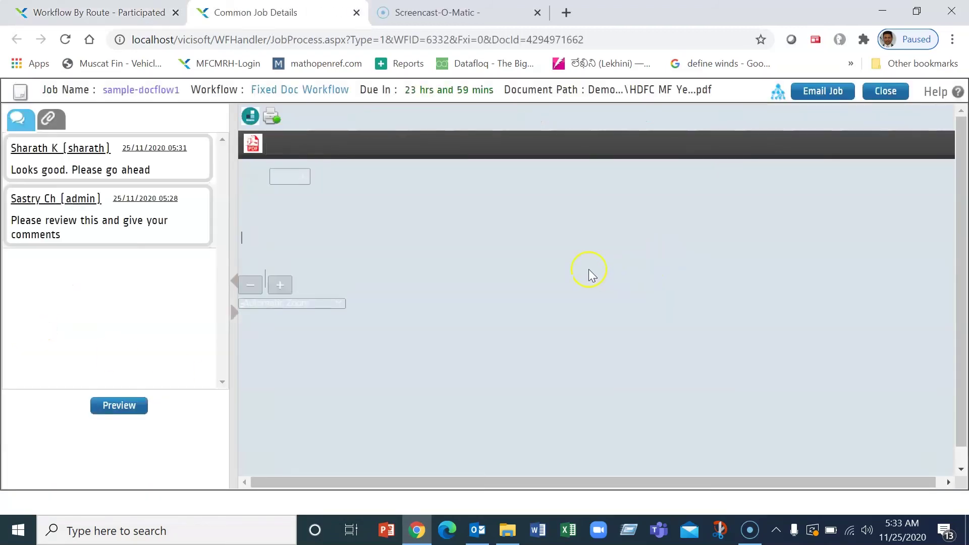
left_click(132, 407)
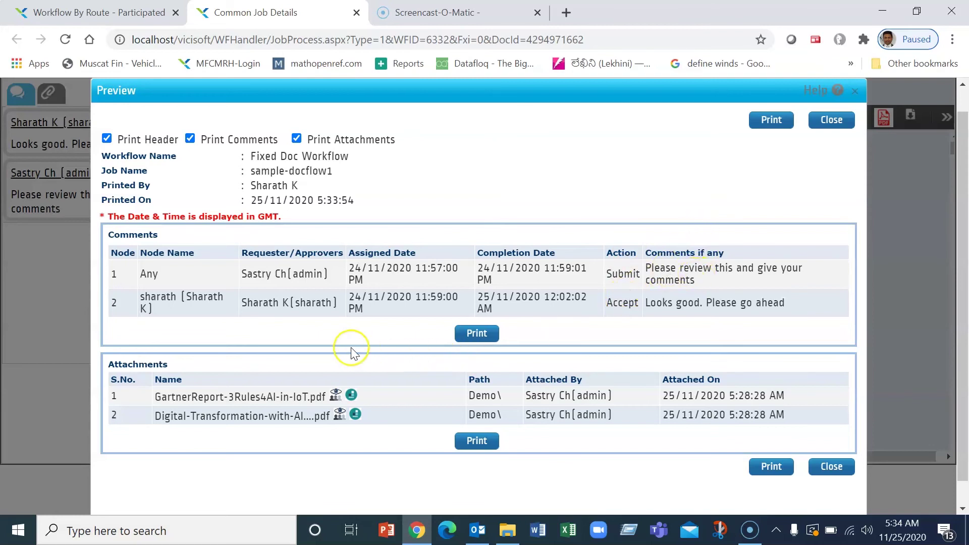
left_click(831, 121)
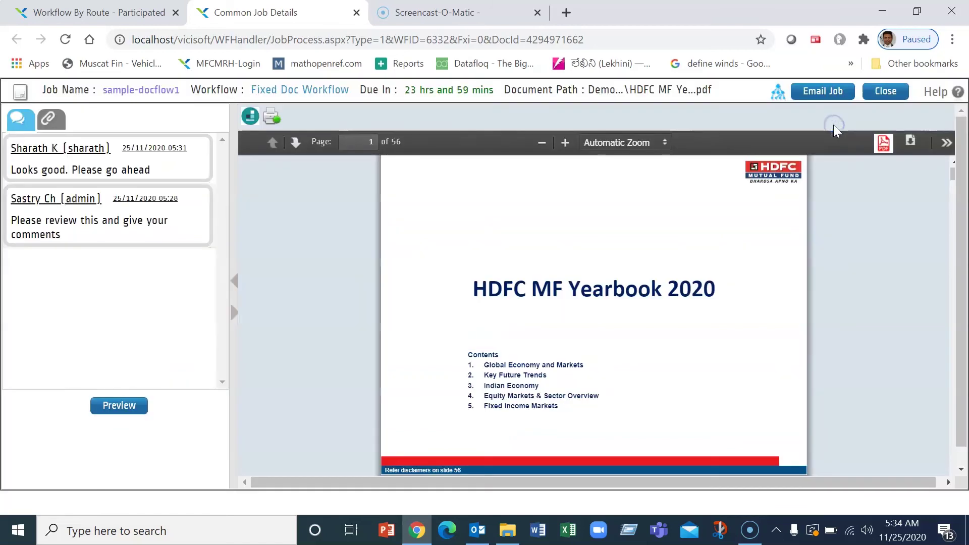
left_click(891, 98)
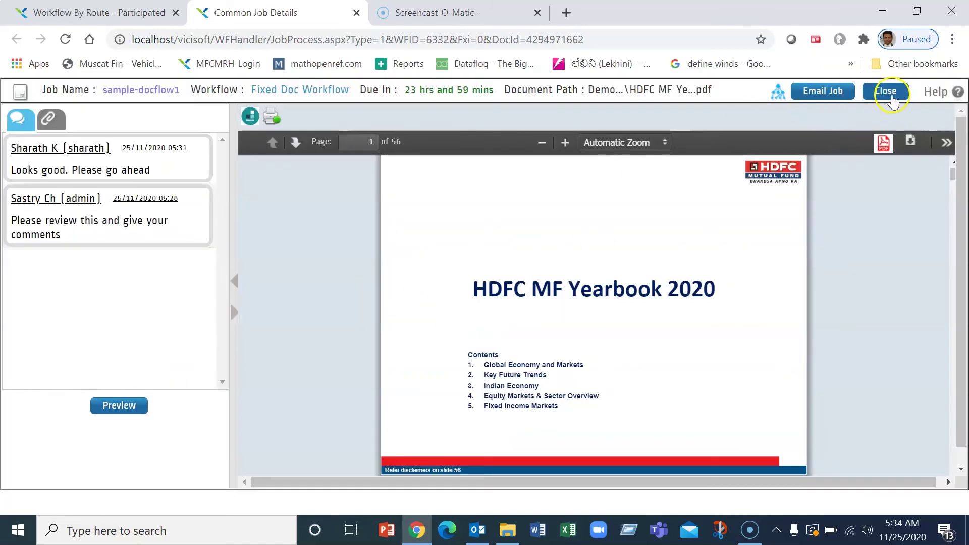
left_click(820, 98)
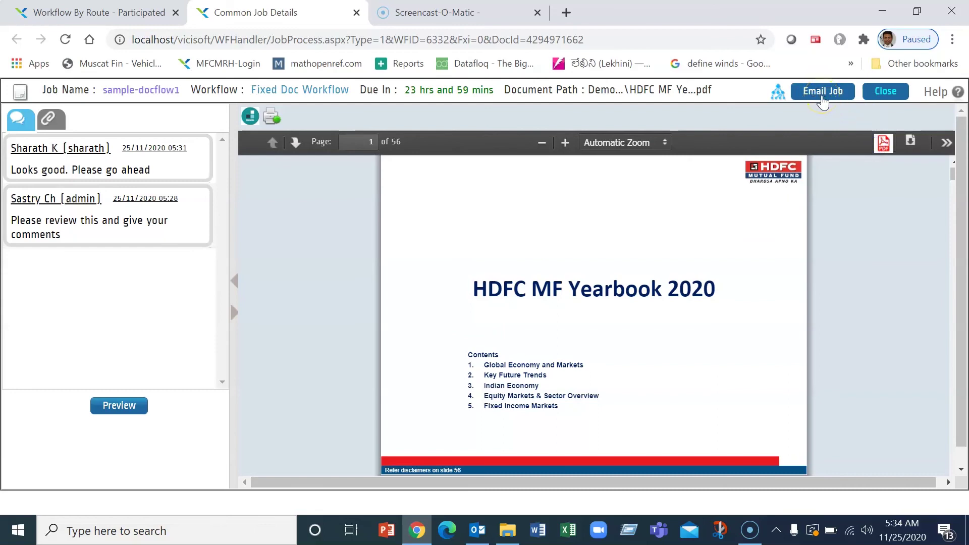
left_click(901, 98)
left_click(901, 96)
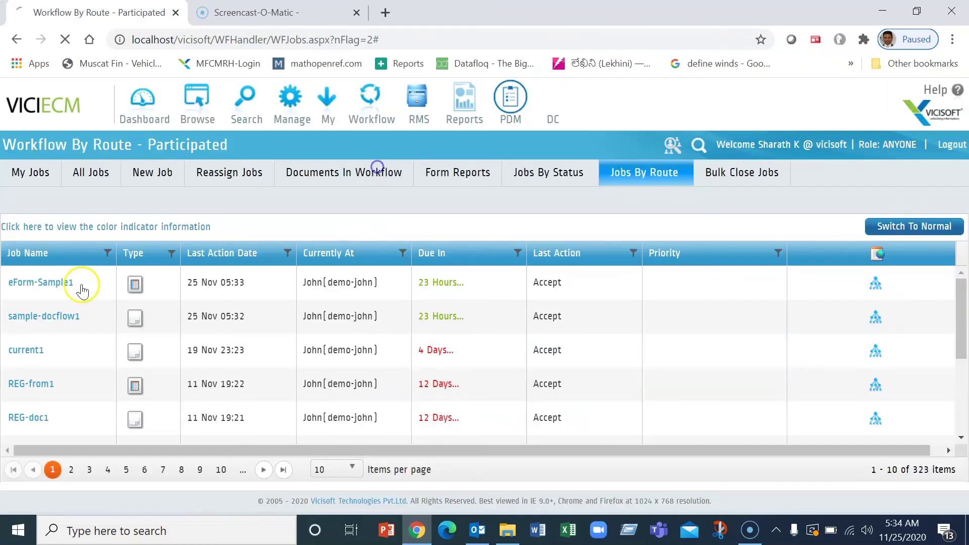
Step: Open eForm-Sample1 from the participated jobs, preview its form data, comments and attachments, and close the job
left_click(49, 284)
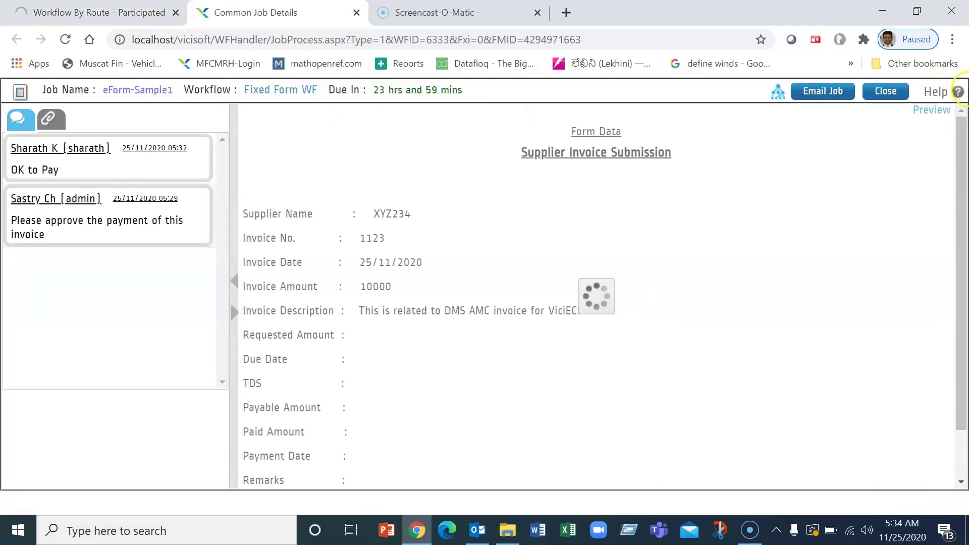
left_click(931, 110)
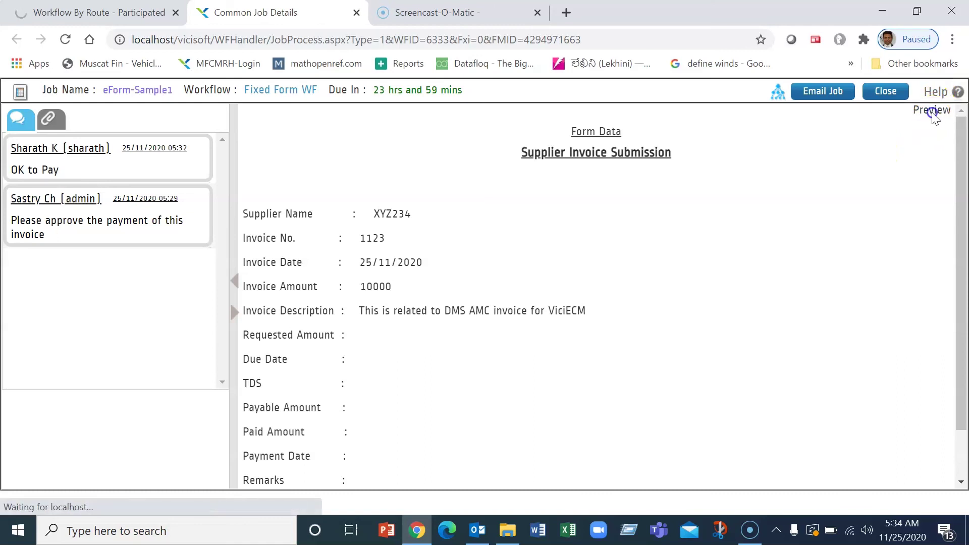
left_click_drag(857, 229, 843, 422)
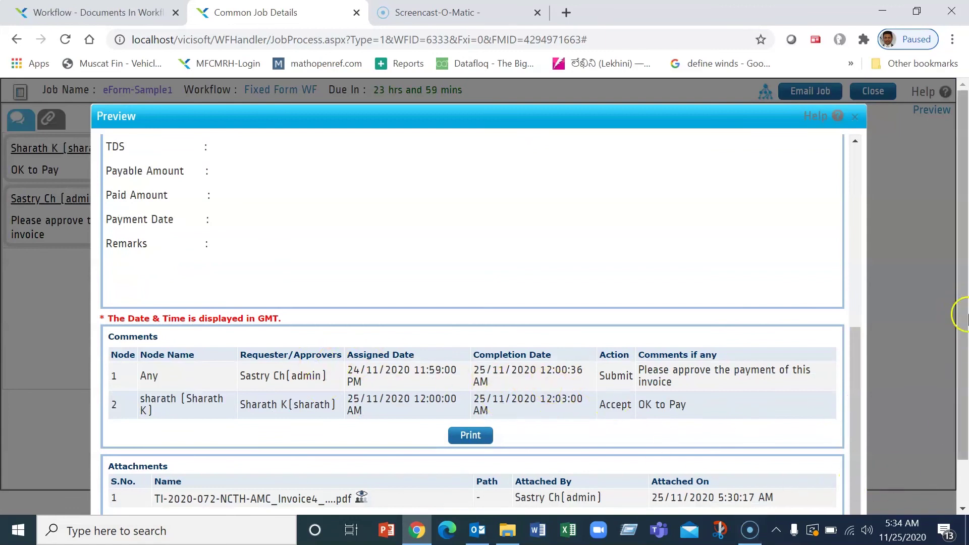
left_click(960, 480)
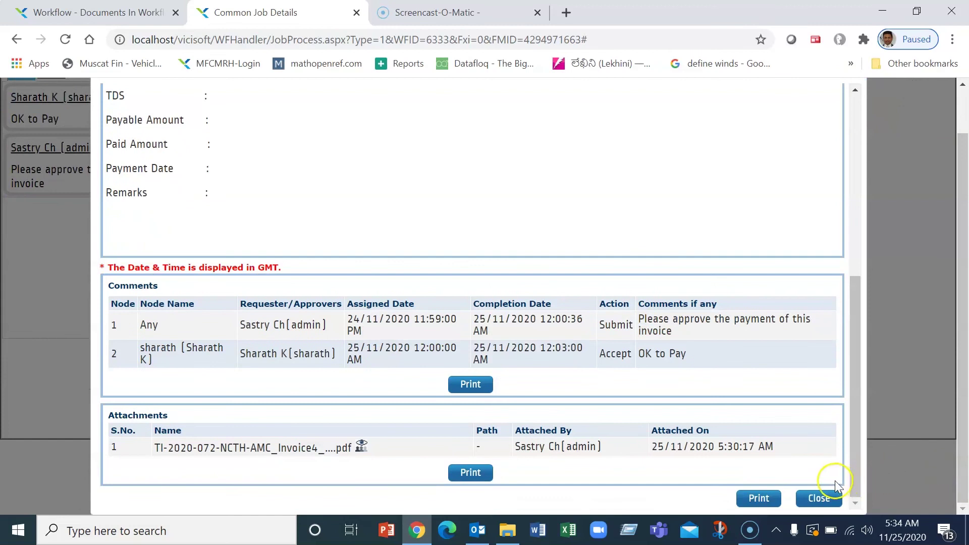
left_click(820, 497)
left_click(820, 500)
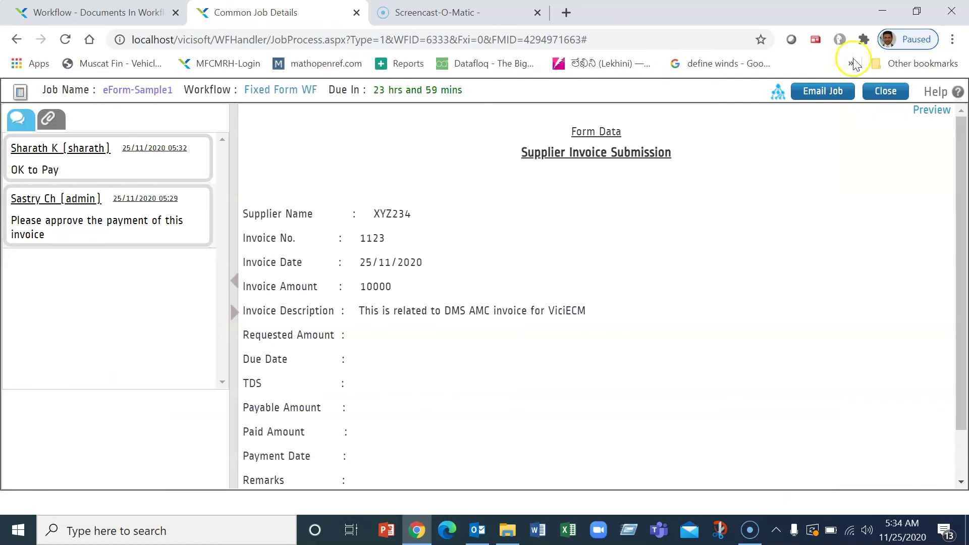
left_click(885, 91)
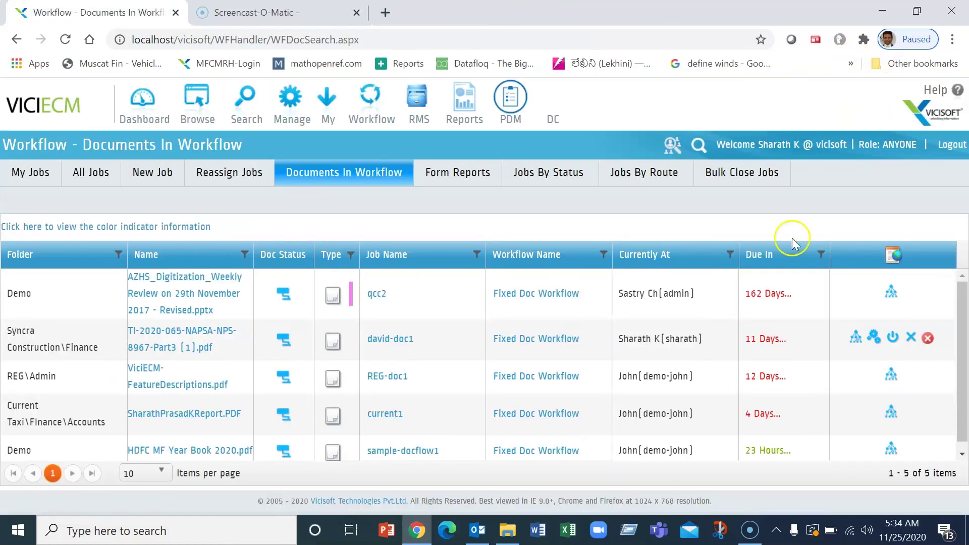
Step: Open the workflow reports and examine the Current Status options available for the Jobs By Item Status report
mouse_move(472, 121)
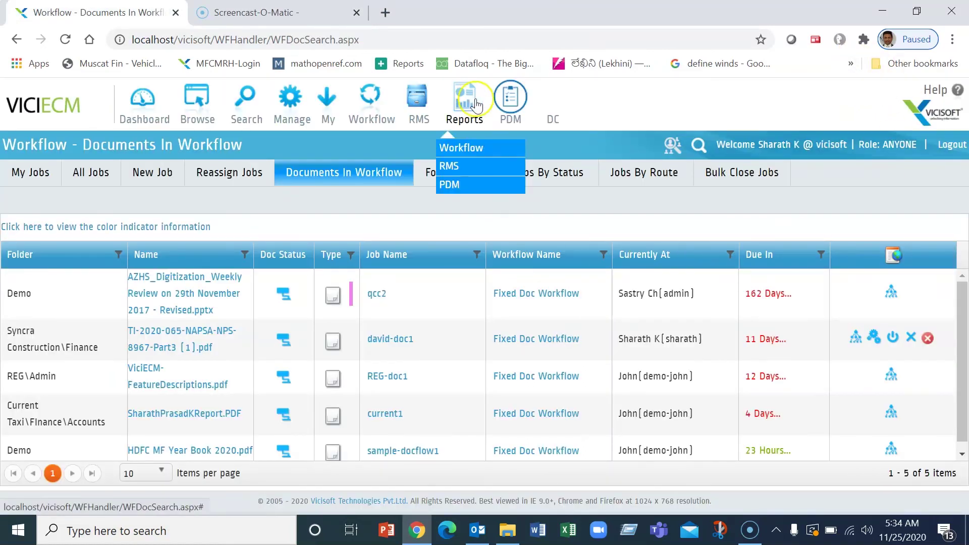
left_click(472, 148)
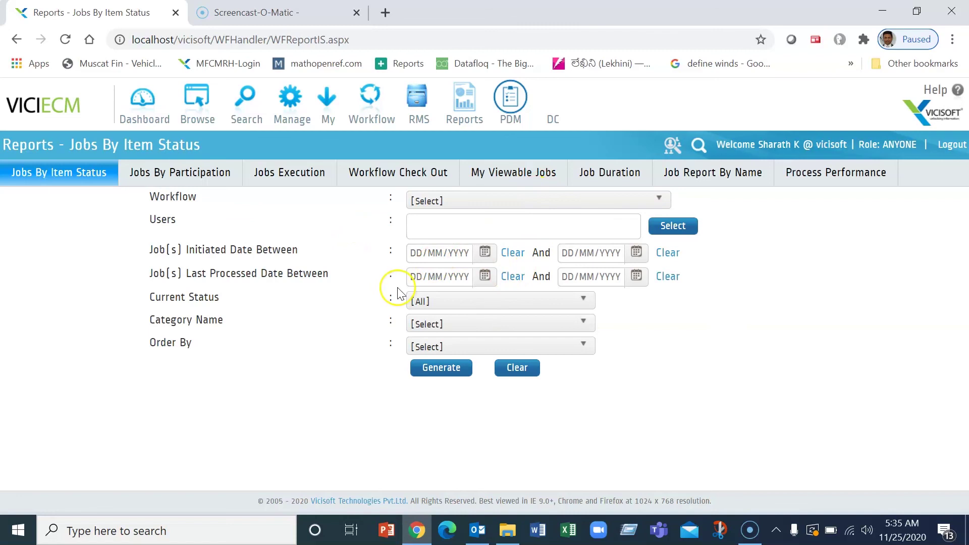
left_click(554, 302)
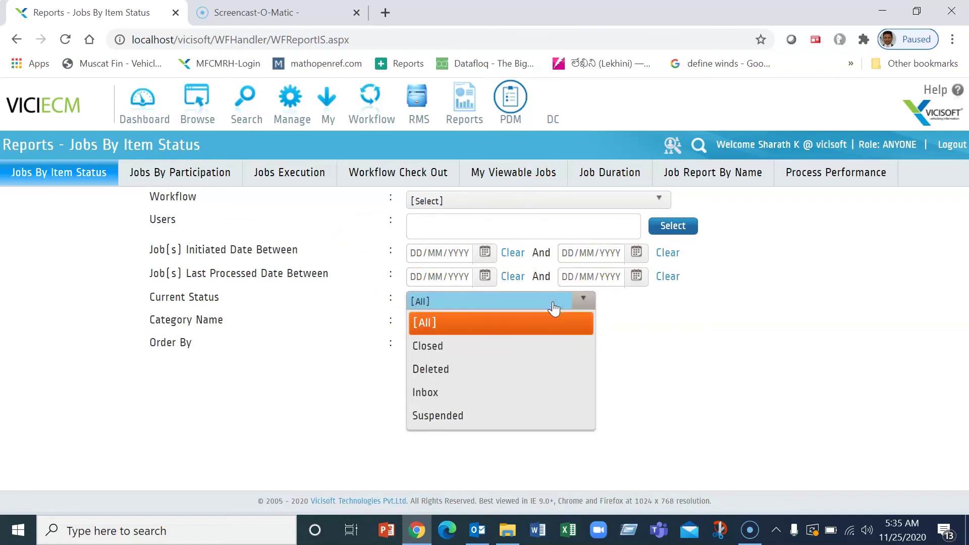
left_click(553, 302)
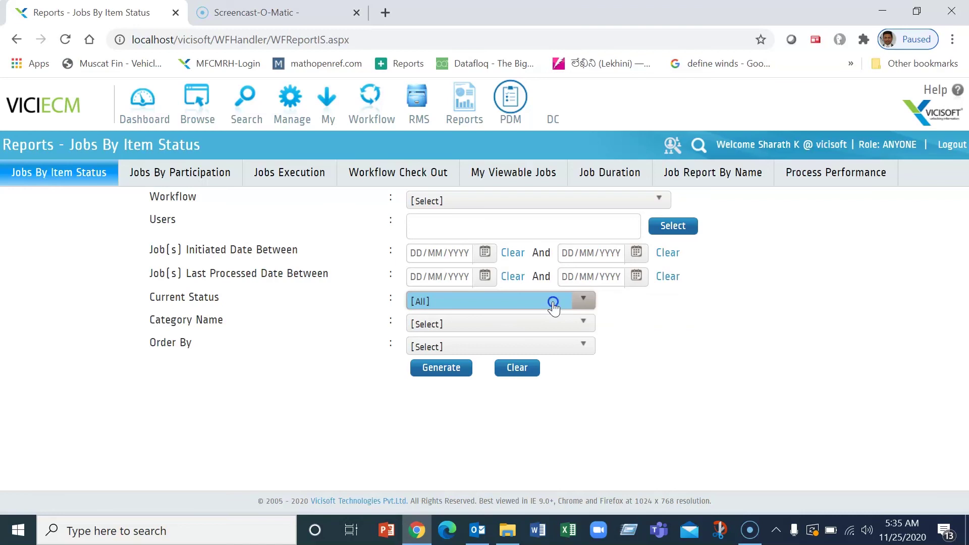
left_click(554, 302)
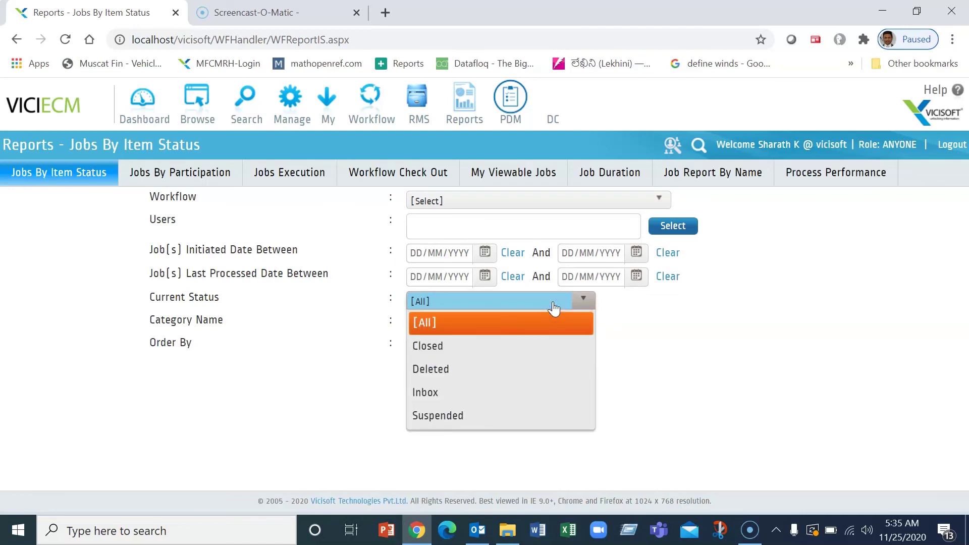
left_click(759, 378)
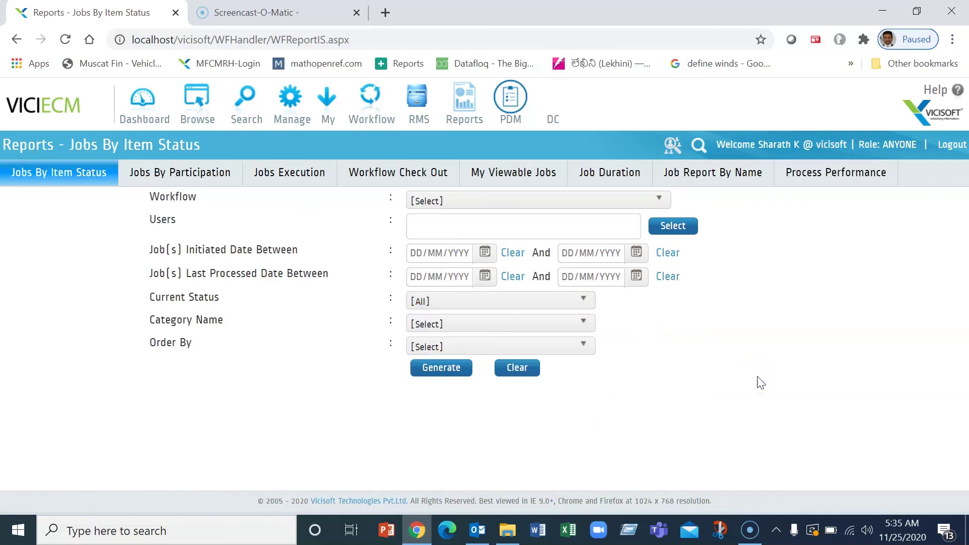